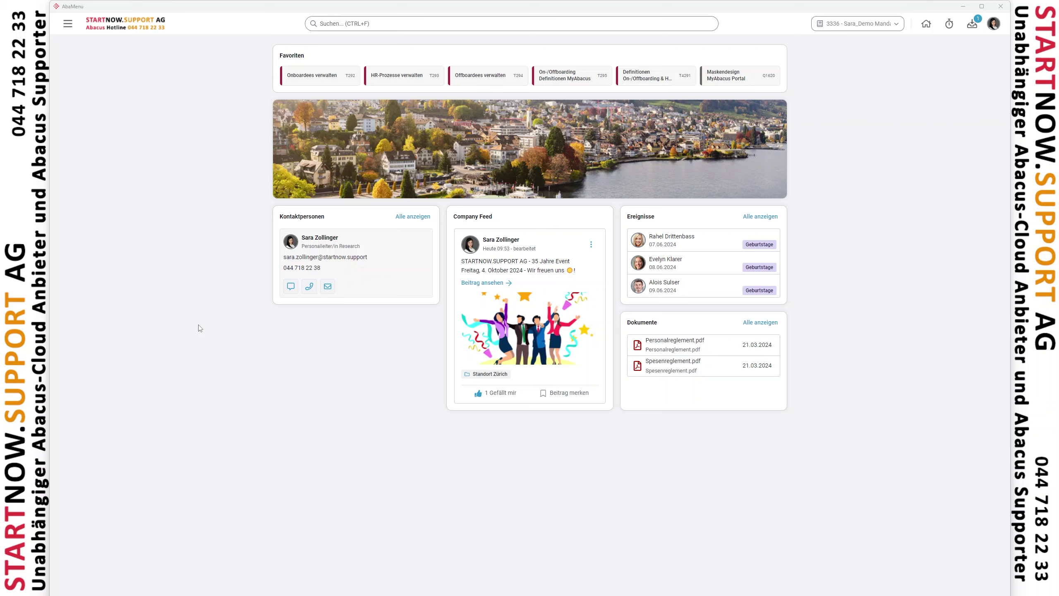
In 6316 Organisationsrollen definieren, review the Mitarbeitende Administration and HR-Verantwortliche/r On-/Offboarding permissions
{"action": "left_click", "coordinate": [365, 21]}
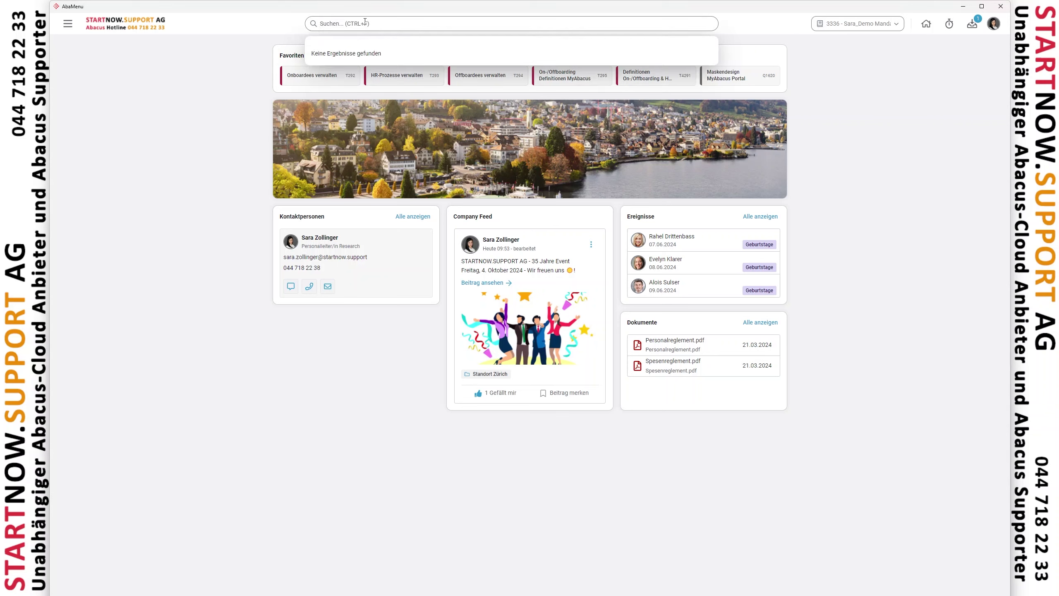
{"action": "type", "text": "6316"}
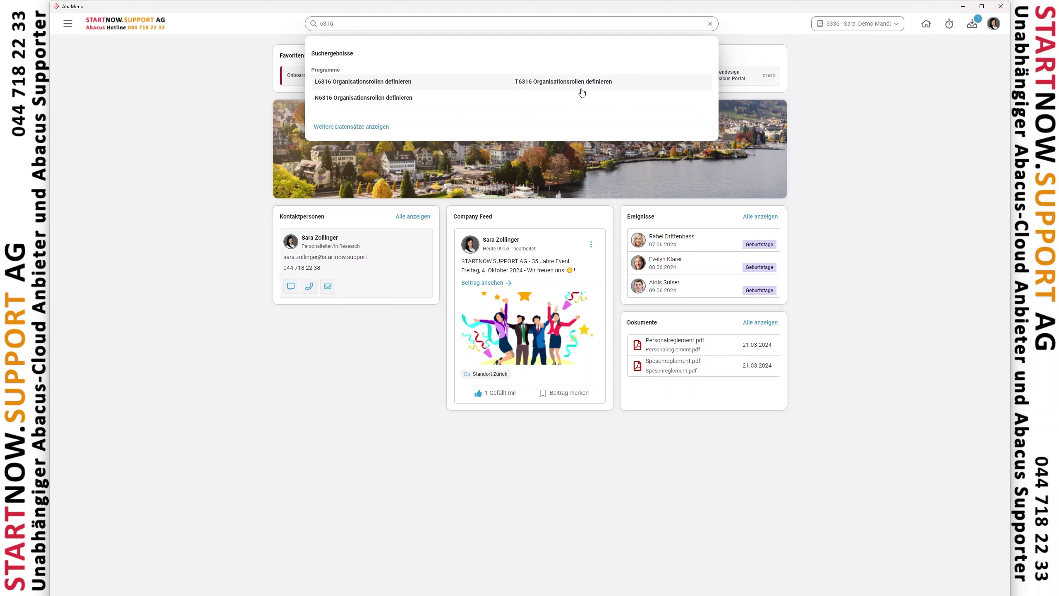
{"action": "left_click", "coordinate": [431, 82]}
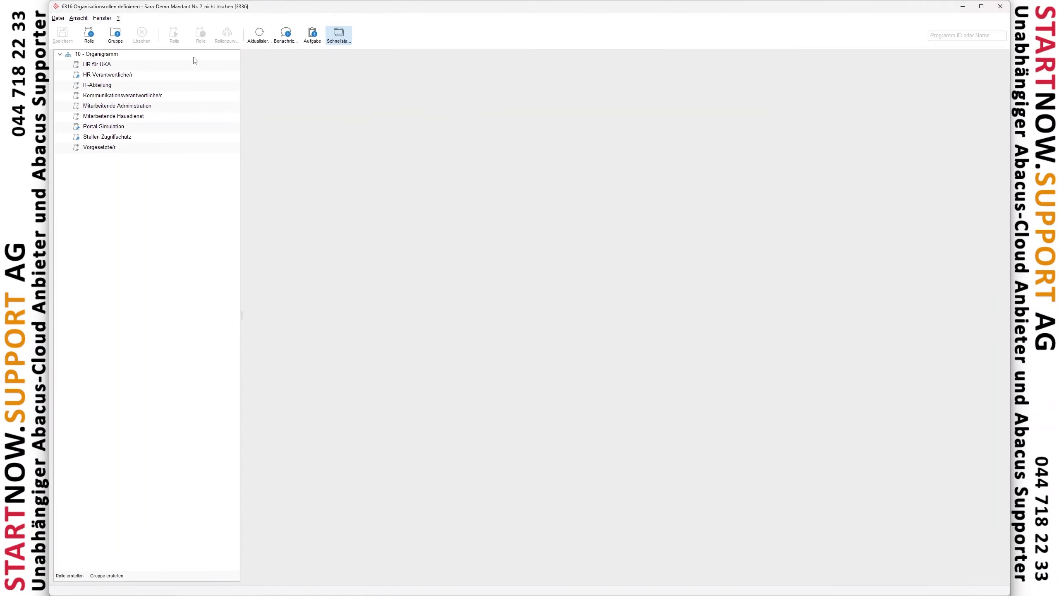
{"action": "left_click", "coordinate": [115, 106]}
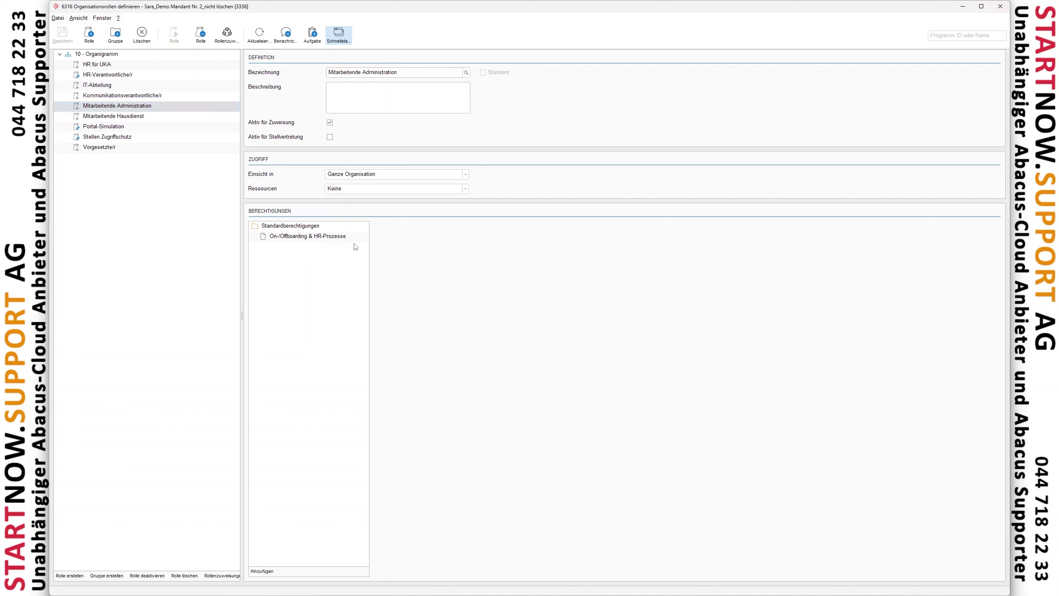
{"action": "left_click", "coordinate": [293, 238]}
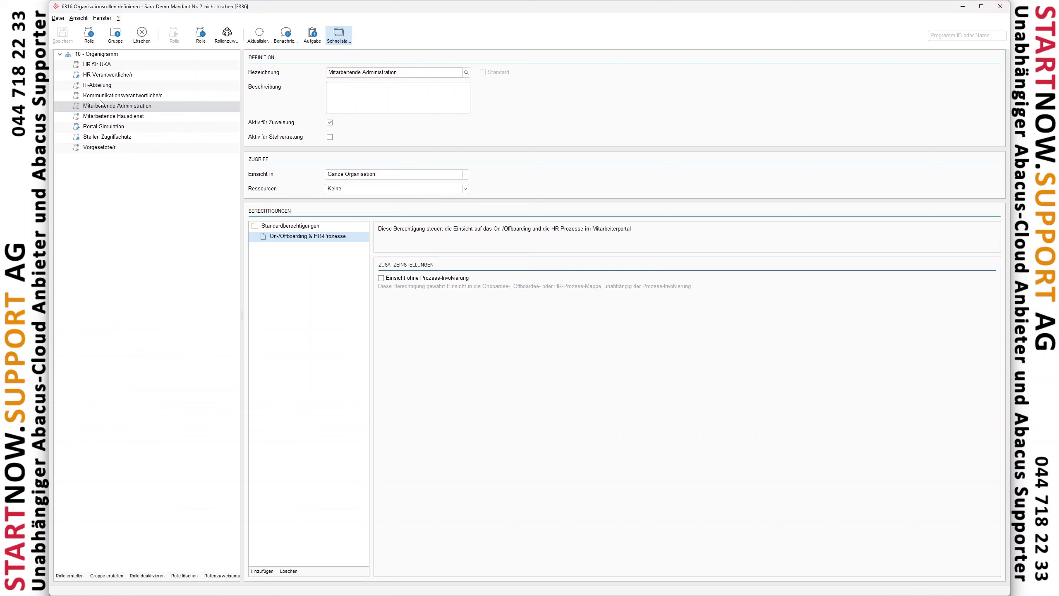
{"action": "left_click", "coordinate": [100, 76]}
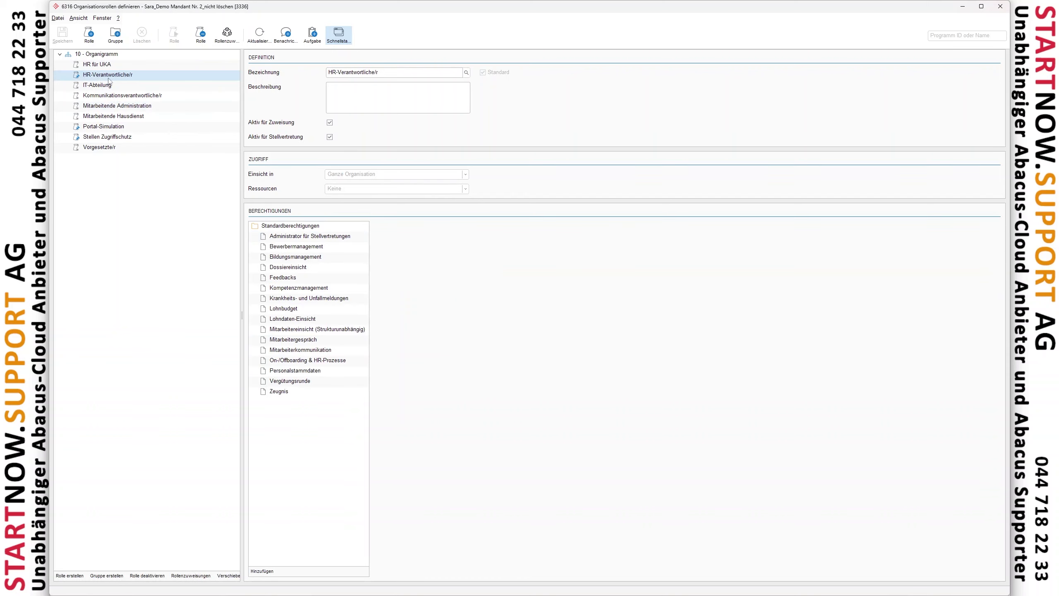
{"action": "left_click", "coordinate": [282, 361]}
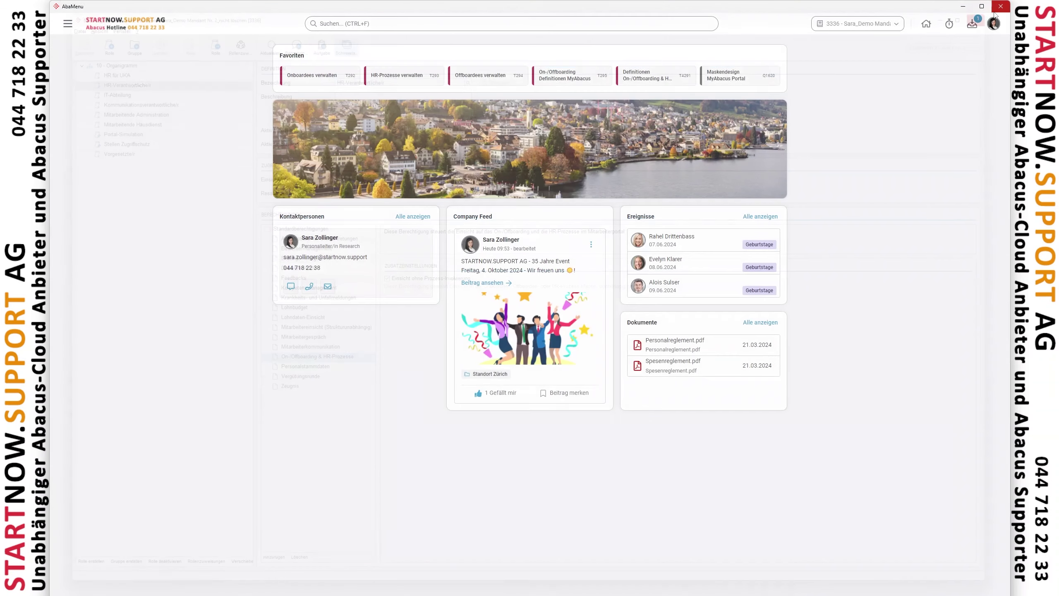
{"action": "left_click", "coordinate": [1000, 7]}
In 6315 Organisation, check the Personalleiter/in Research position's HR-Verantwortliche/r role assignment without changing it
{"action": "left_click", "coordinate": [411, 28]}
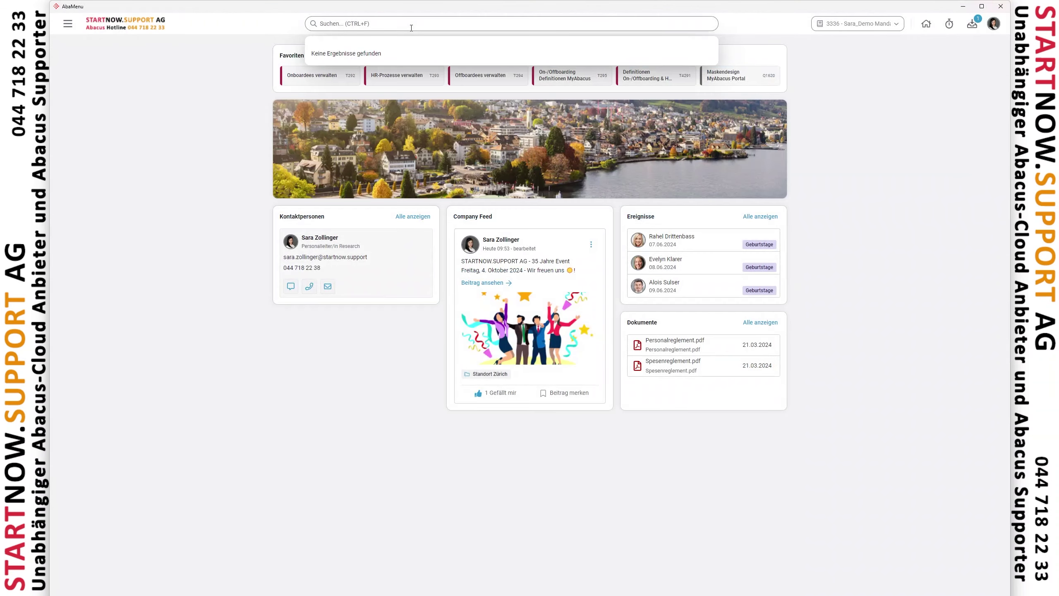
{"action": "type", "text": "6315"}
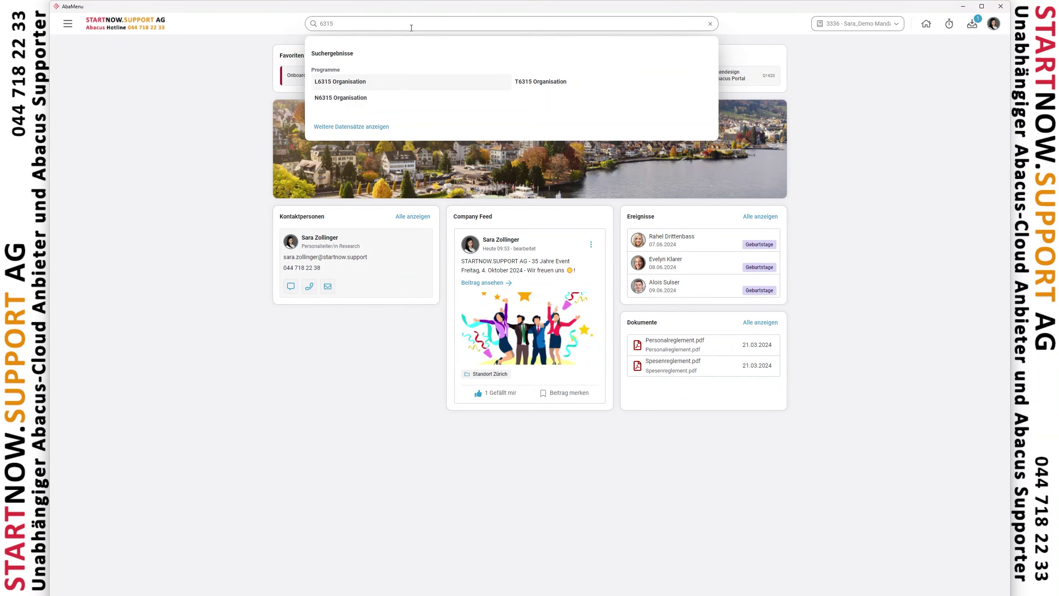
{"action": "left_click", "coordinate": [343, 82]}
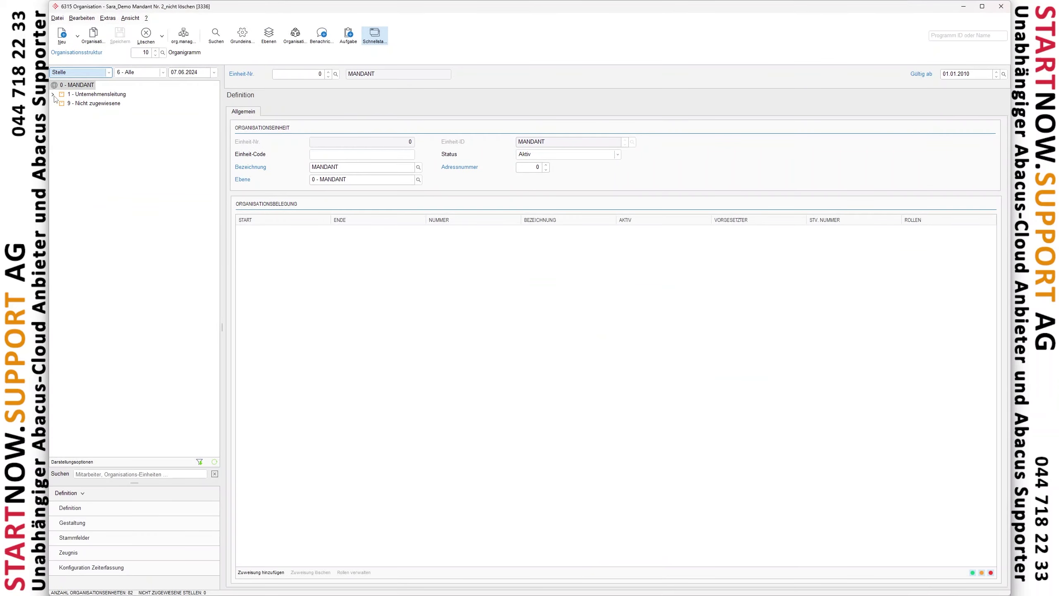
{"action": "left_click", "coordinate": [53, 94]}
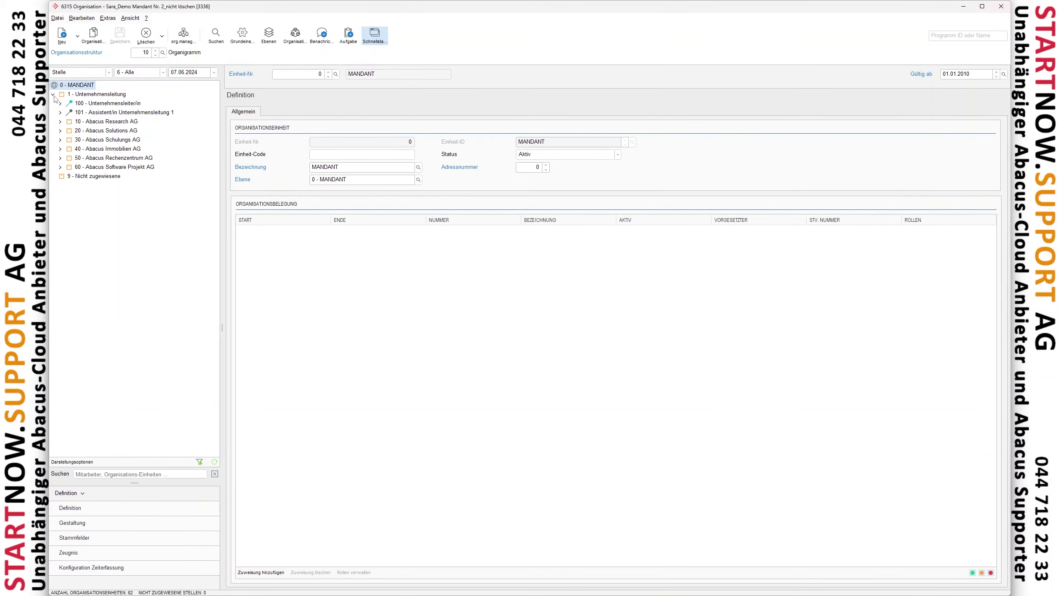
{"action": "left_click", "coordinate": [60, 121]}
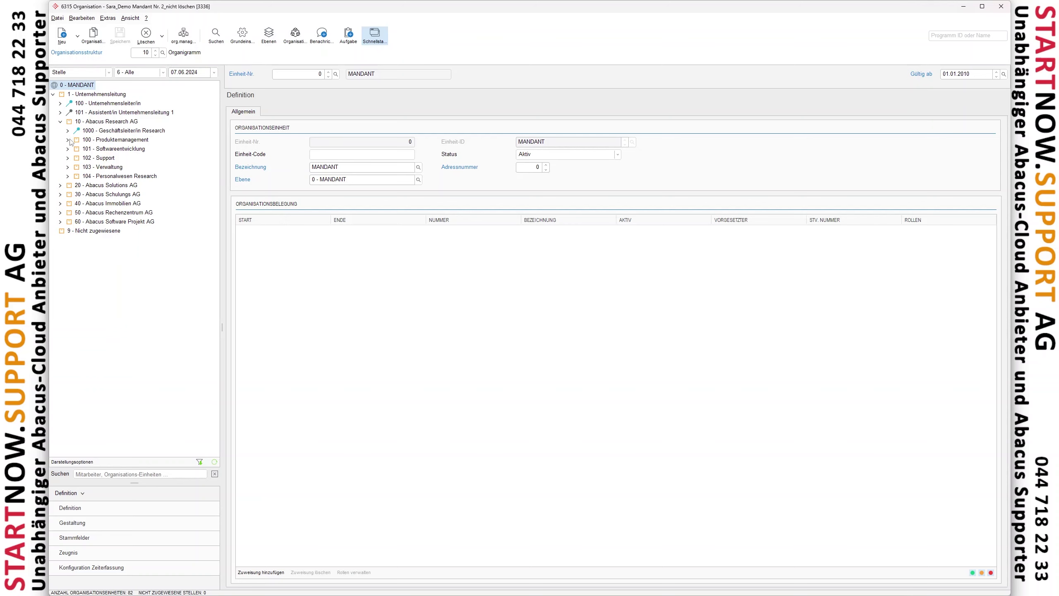
{"action": "left_click", "coordinate": [68, 177]}
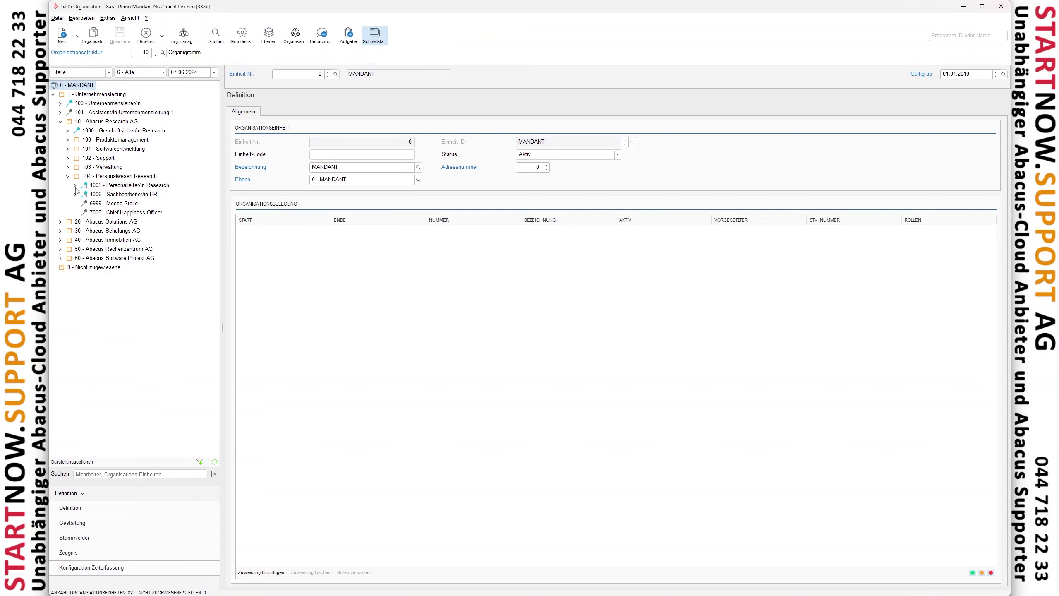
{"action": "left_click", "coordinate": [76, 186]}
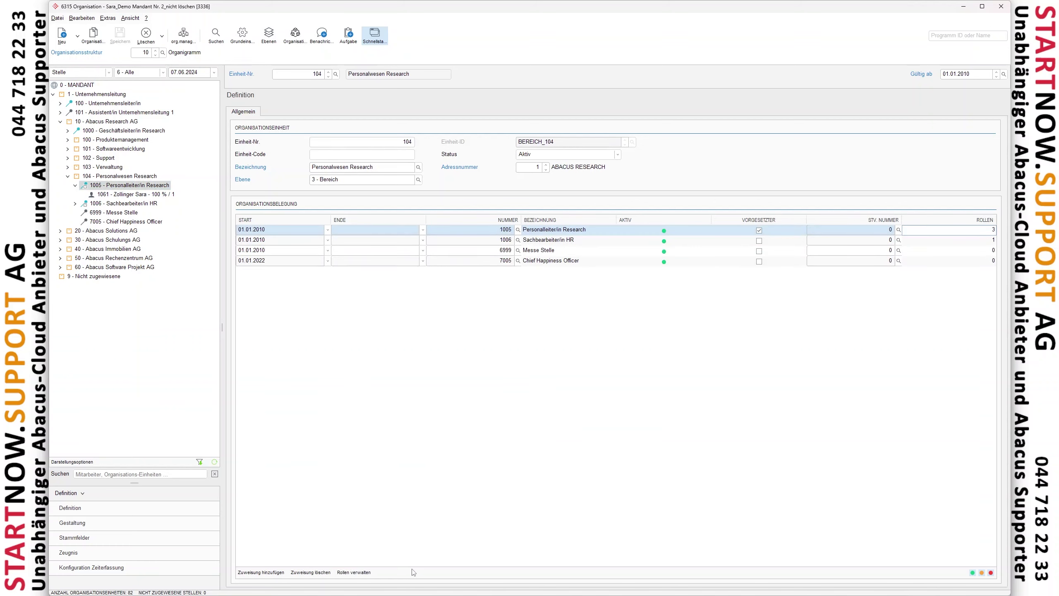
{"action": "left_click", "coordinate": [365, 573]}
{"action": "left_click", "coordinate": [416, 275]}
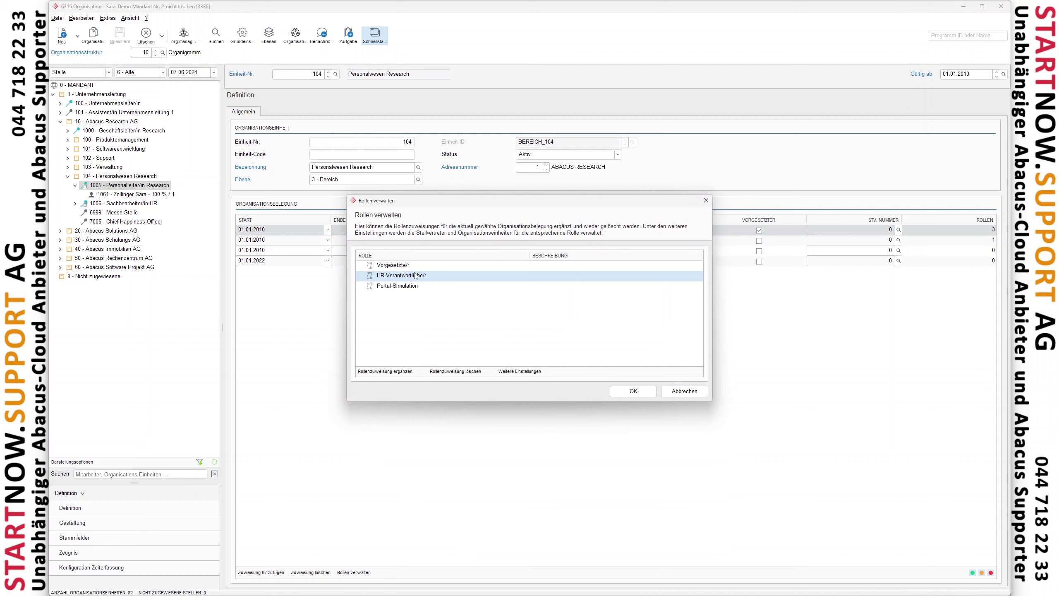
{"action": "left_click", "coordinate": [684, 391]}
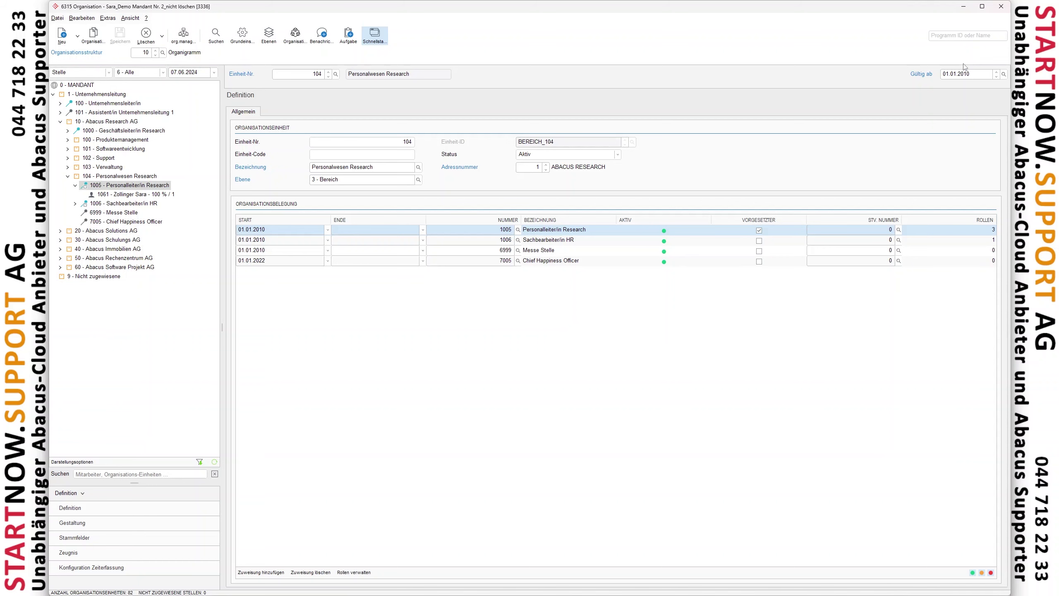
{"action": "left_click", "coordinate": [1001, 7]}
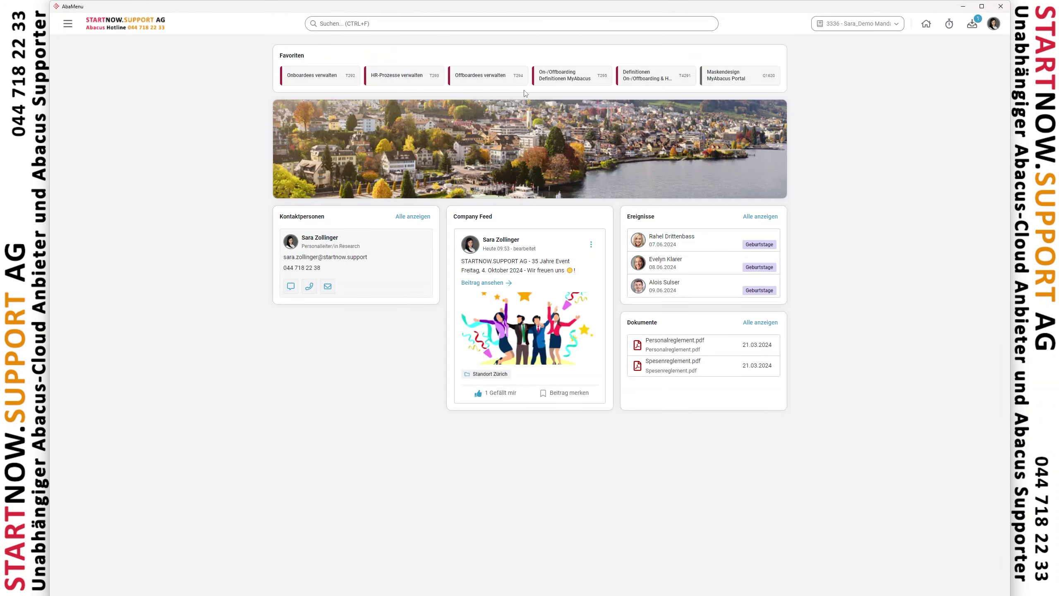
Compare the HR-Verantwortliche/r, IT-Abteilung, Mitarbeitende Administration and Vorgesetzte/r rights on the Berechtigungen page
{"action": "left_click", "coordinate": [639, 82]}
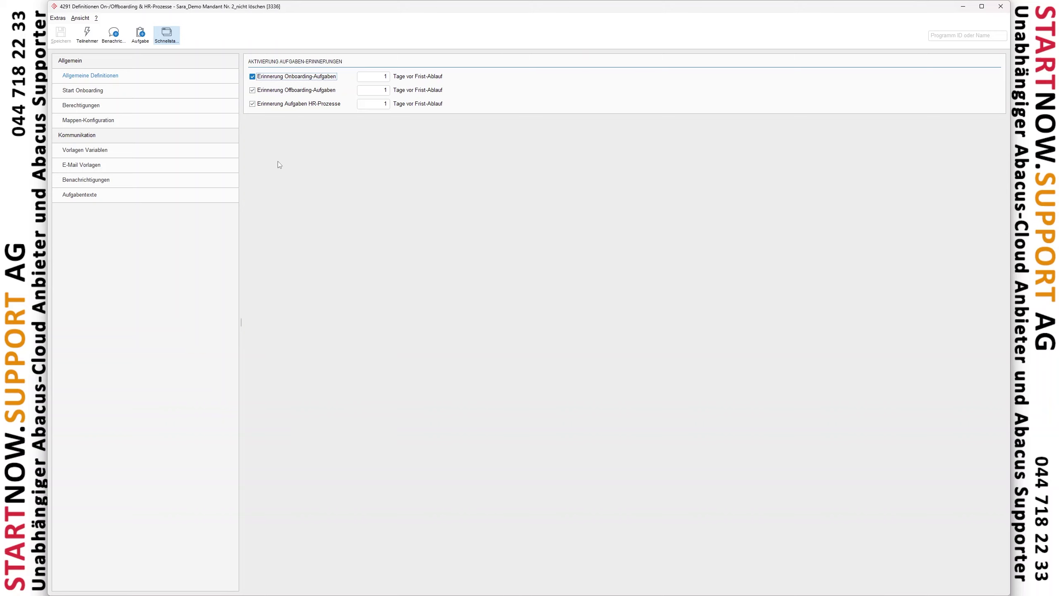
{"action": "left_click", "coordinate": [89, 108]}
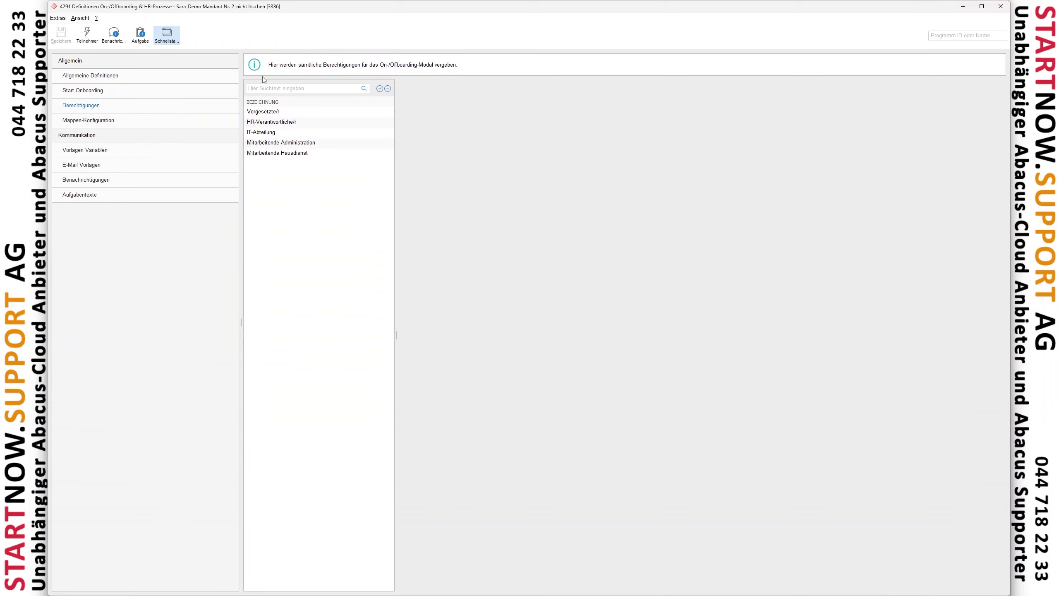
{"action": "left_click", "coordinate": [276, 89]}
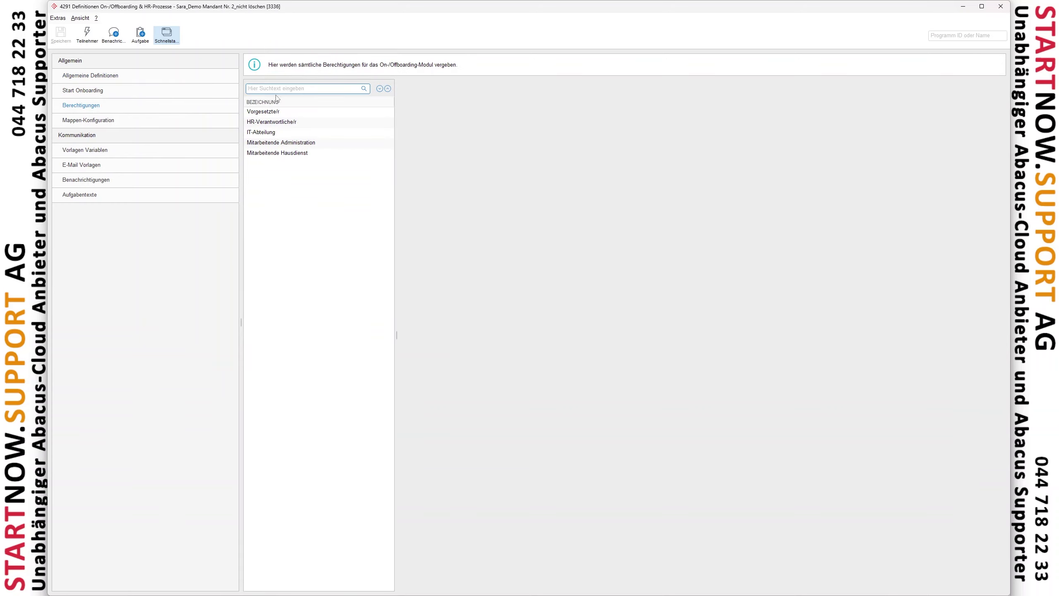
{"action": "left_click", "coordinate": [268, 124]}
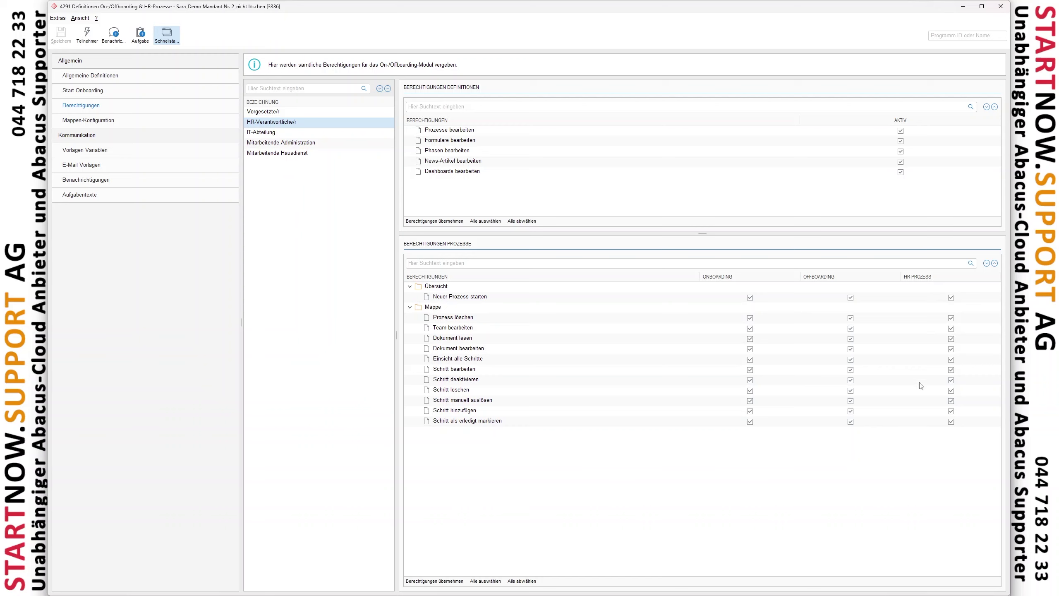
{"action": "left_click", "coordinate": [262, 131]}
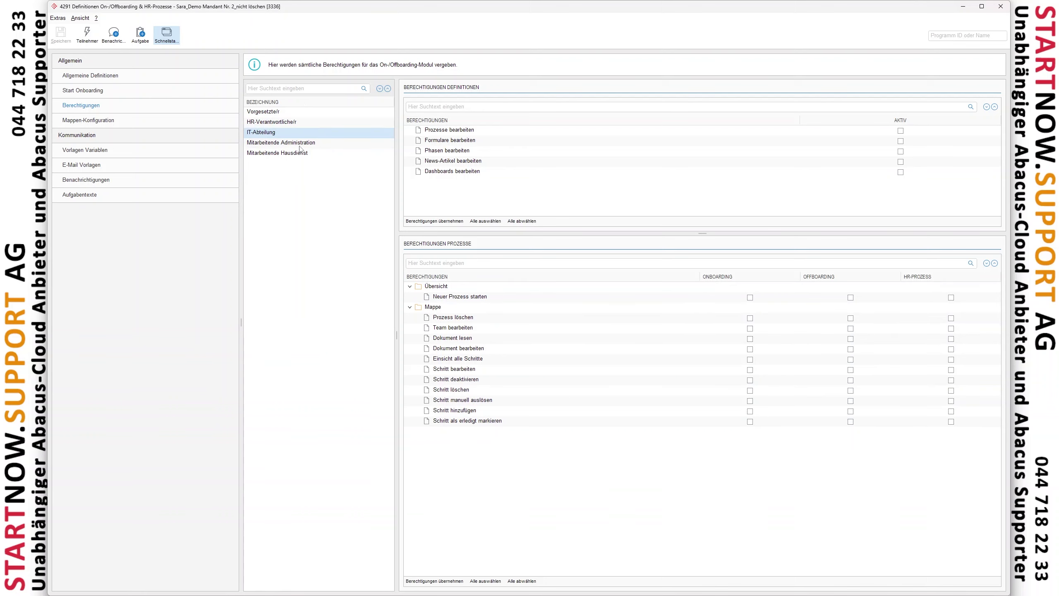
{"action": "left_click", "coordinate": [274, 144]}
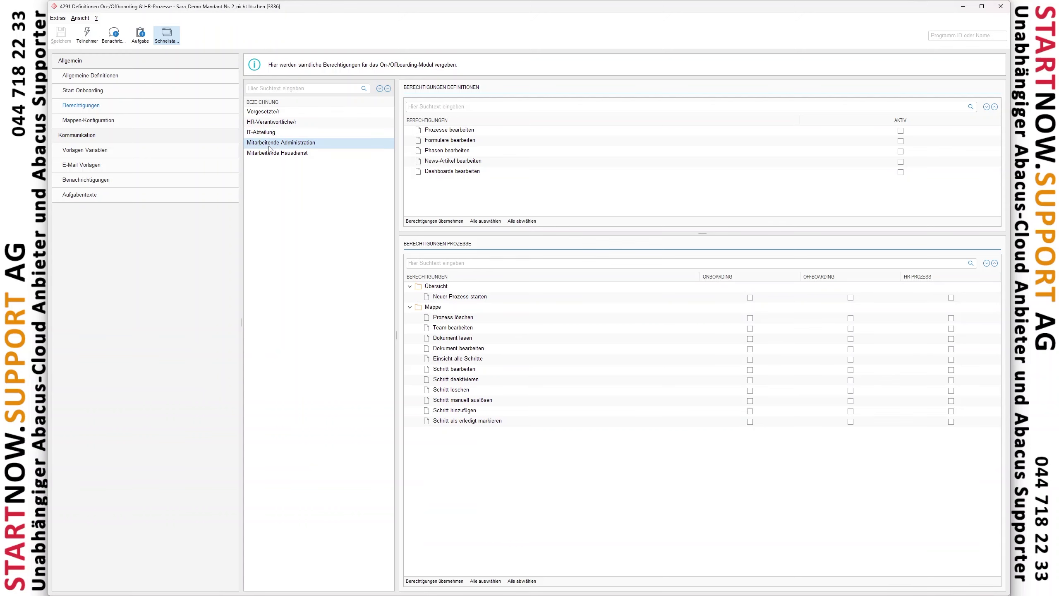
{"action": "left_click", "coordinate": [266, 115]}
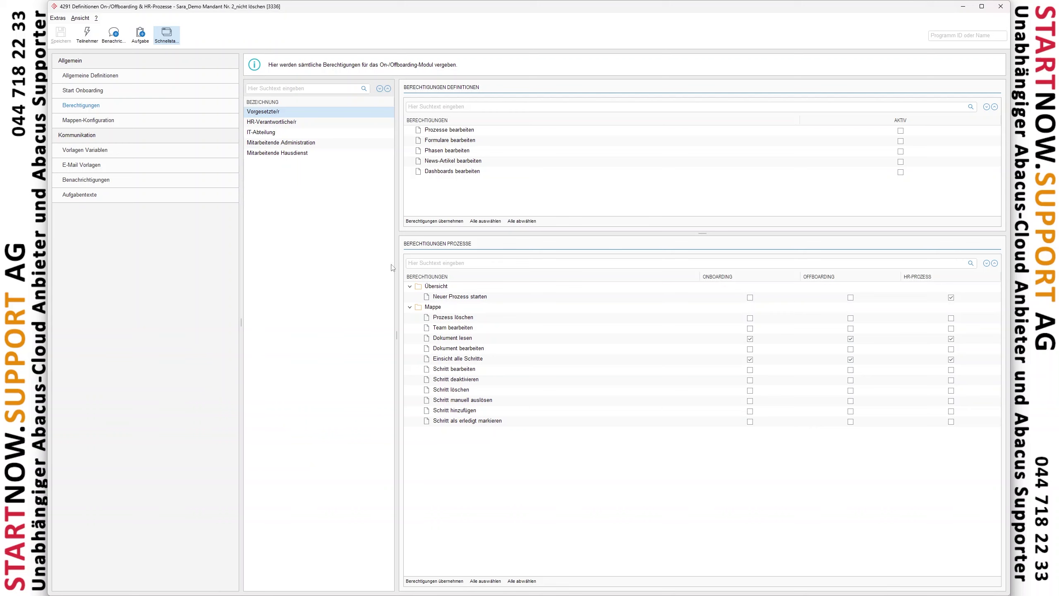
{"action": "left_click", "coordinate": [266, 132]}
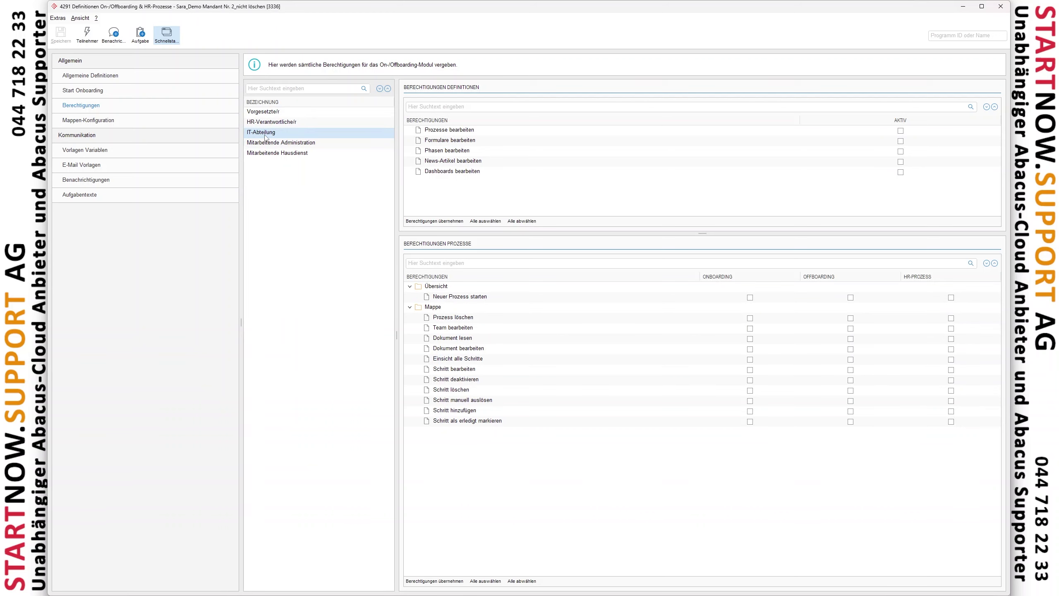
Look through the template variables, e-mail templates and notification templates
{"action": "left_click", "coordinate": [111, 154]}
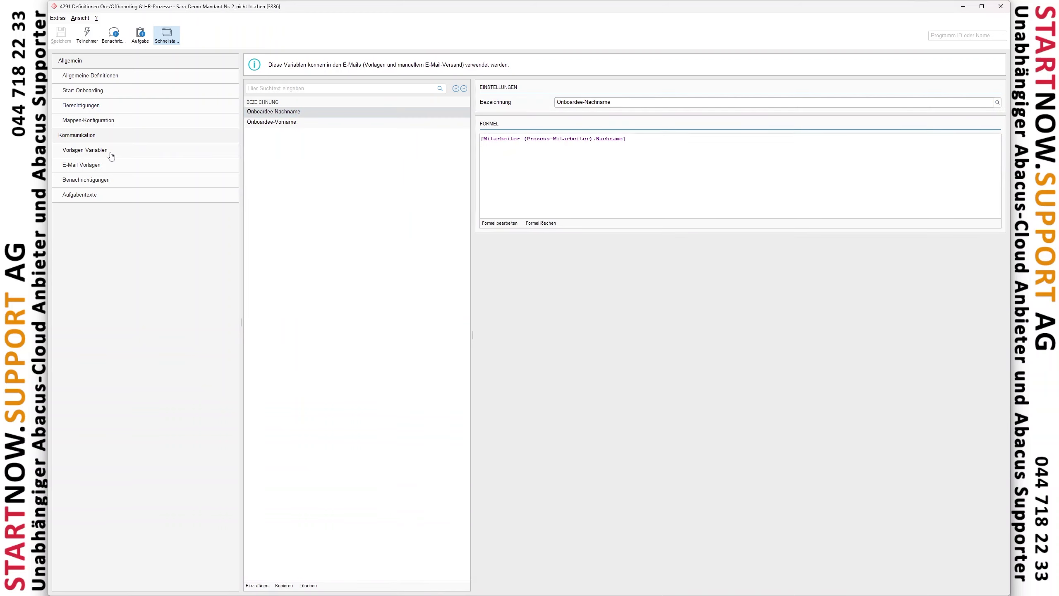
{"action": "left_click", "coordinate": [91, 166]}
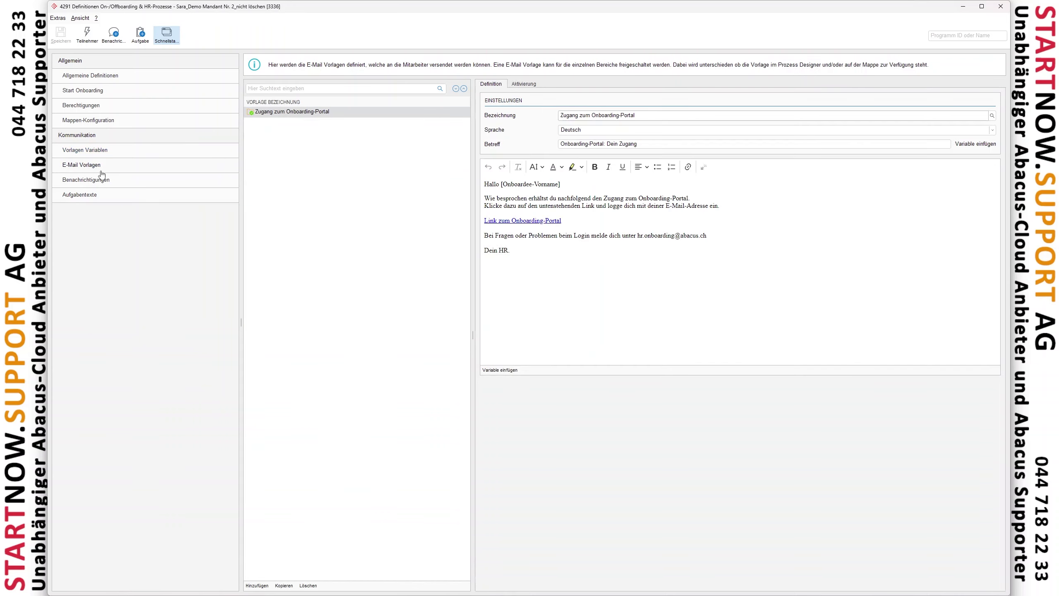
{"action": "left_click", "coordinate": [94, 180]}
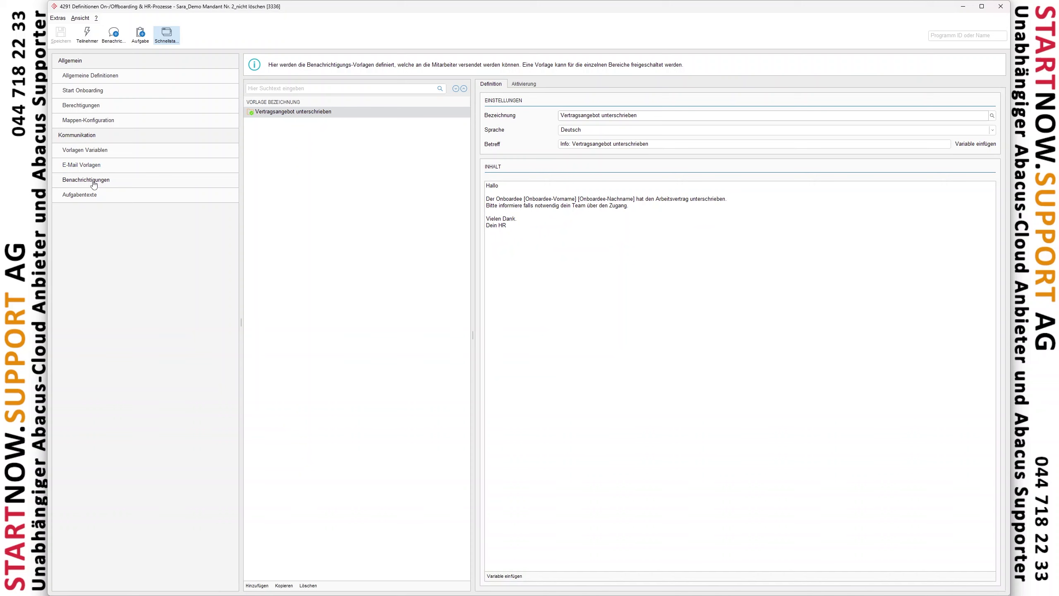
{"action": "left_click", "coordinate": [89, 195]}
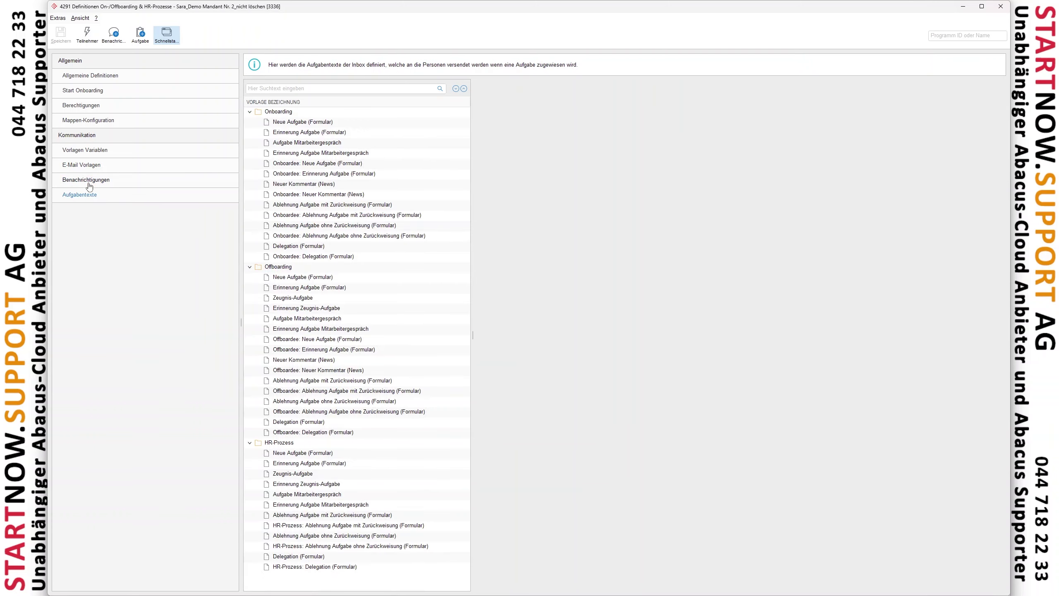
{"action": "left_click", "coordinate": [90, 182]}
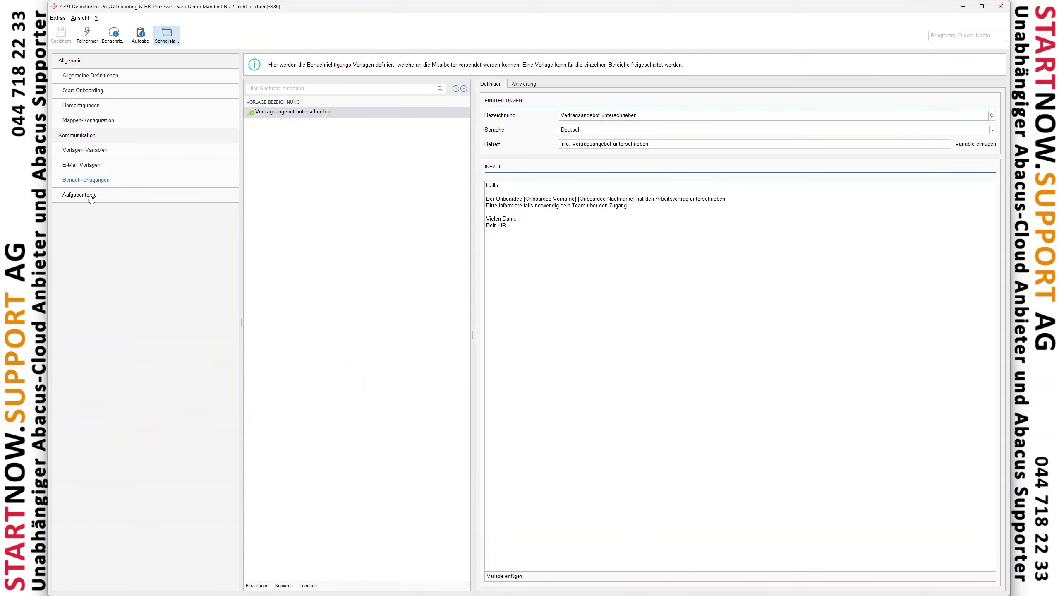
Read the Onboardee: Neuer Kommentar (News) and Erinnerung Aufgabe Mitarbeitergespräch task texts, then close 4291
{"action": "left_click", "coordinate": [92, 199]}
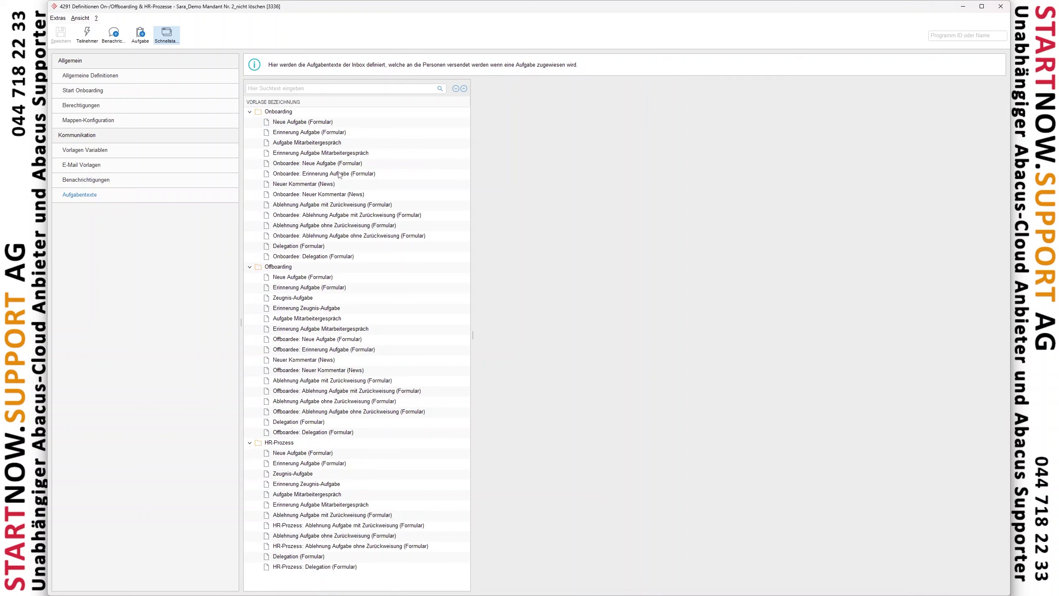
{"action": "left_click", "coordinate": [332, 196]}
{"action": "left_click", "coordinate": [328, 228]}
{"action": "left_click", "coordinate": [327, 194]}
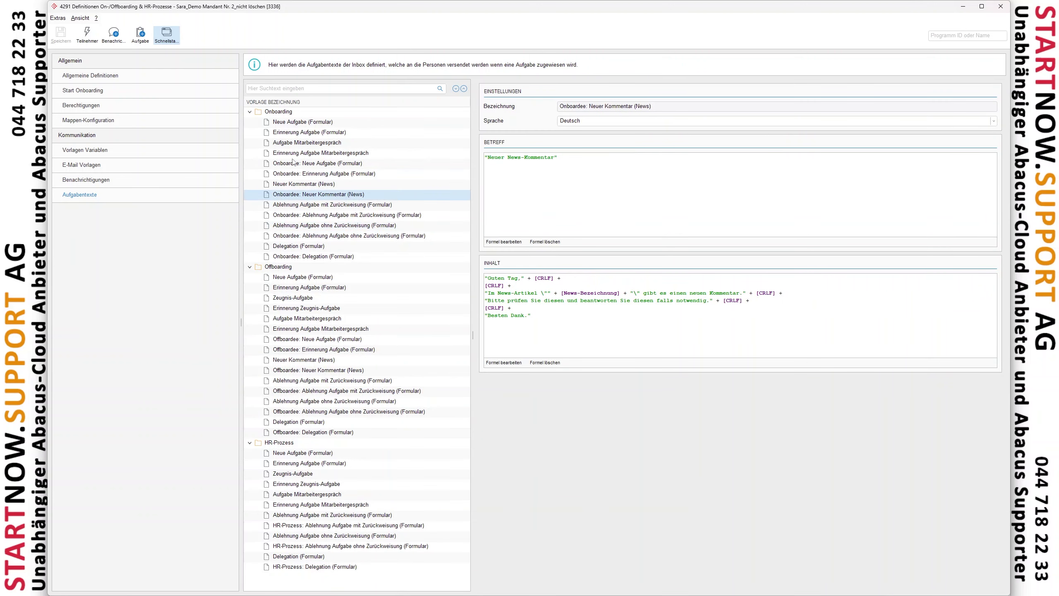
{"action": "left_click", "coordinate": [293, 154]}
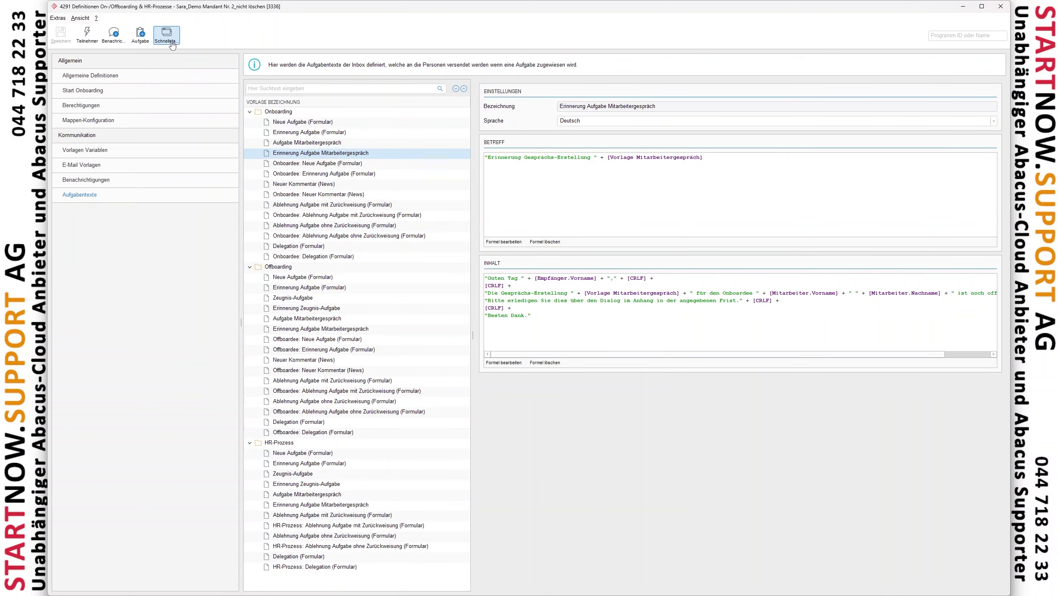
{"action": "left_click", "coordinate": [1005, 8]}
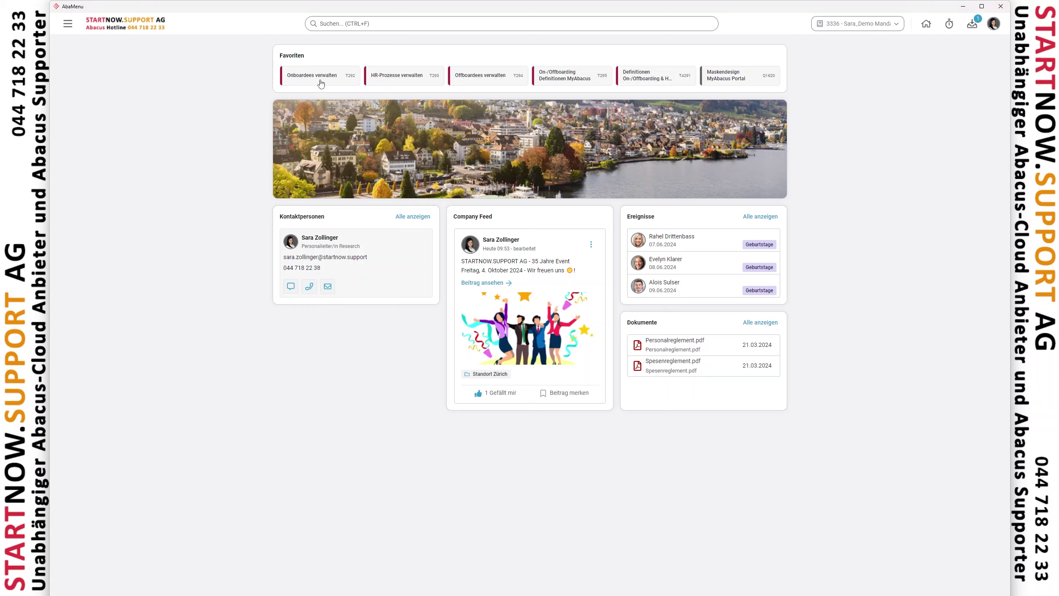
{"action": "left_click", "coordinate": [317, 82]}
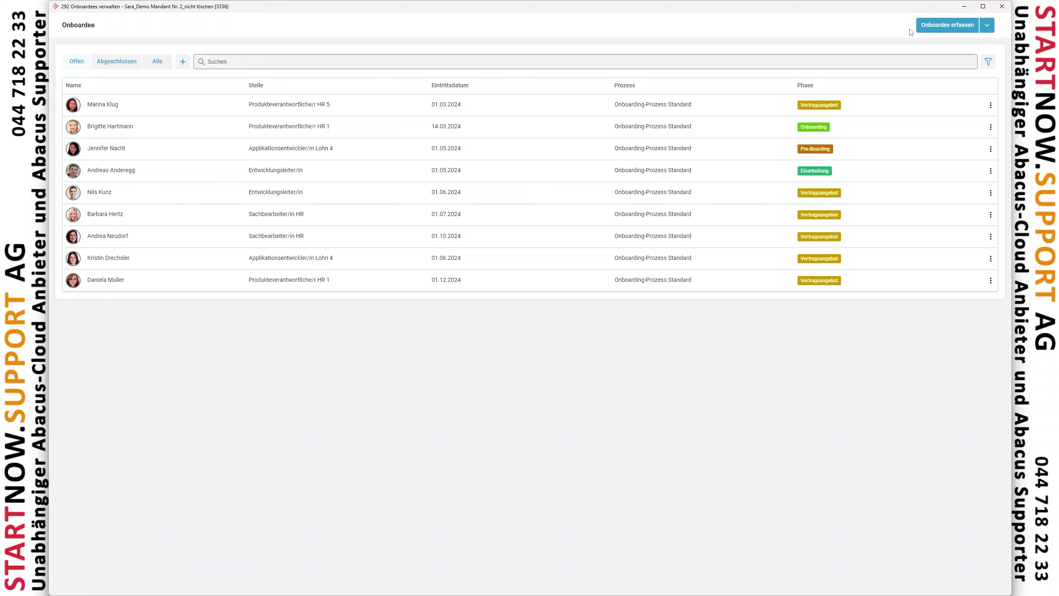
{"action": "left_click", "coordinate": [1001, 7]}
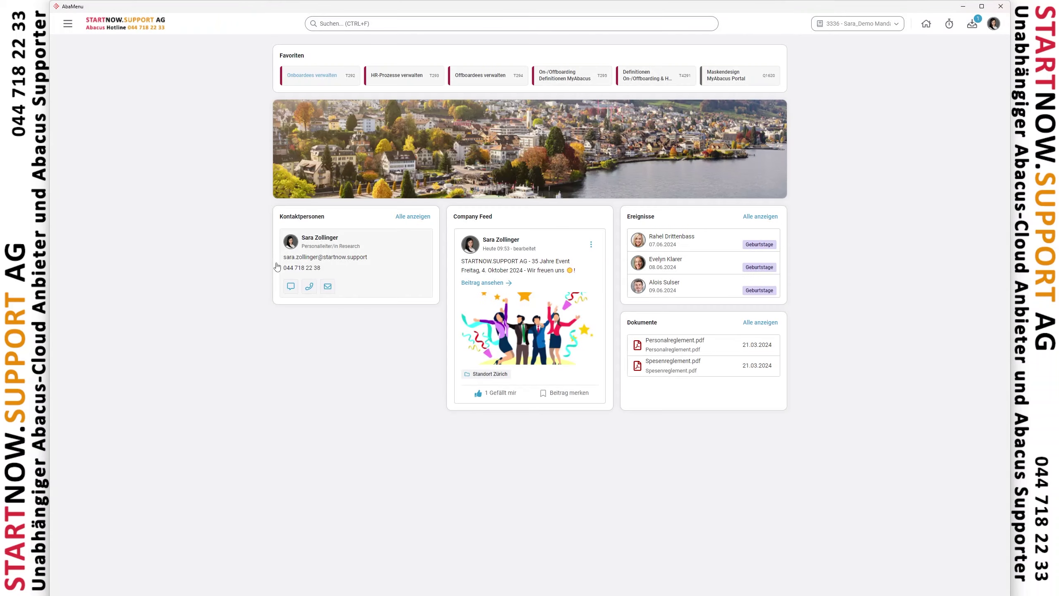
{"action": "left_click", "coordinate": [505, 83]}
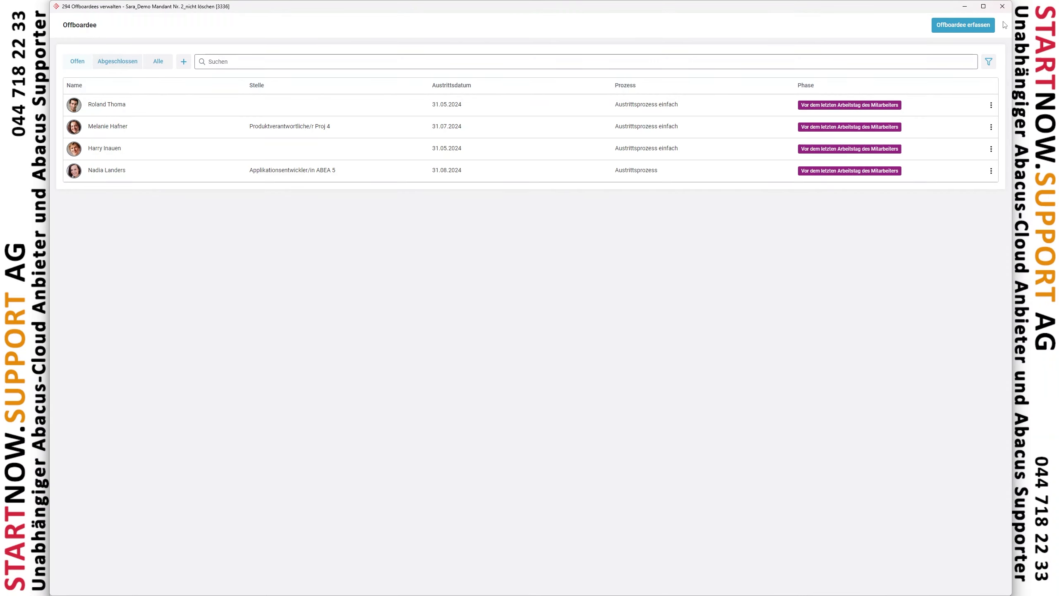
{"action": "left_click", "coordinate": [1004, 7]}
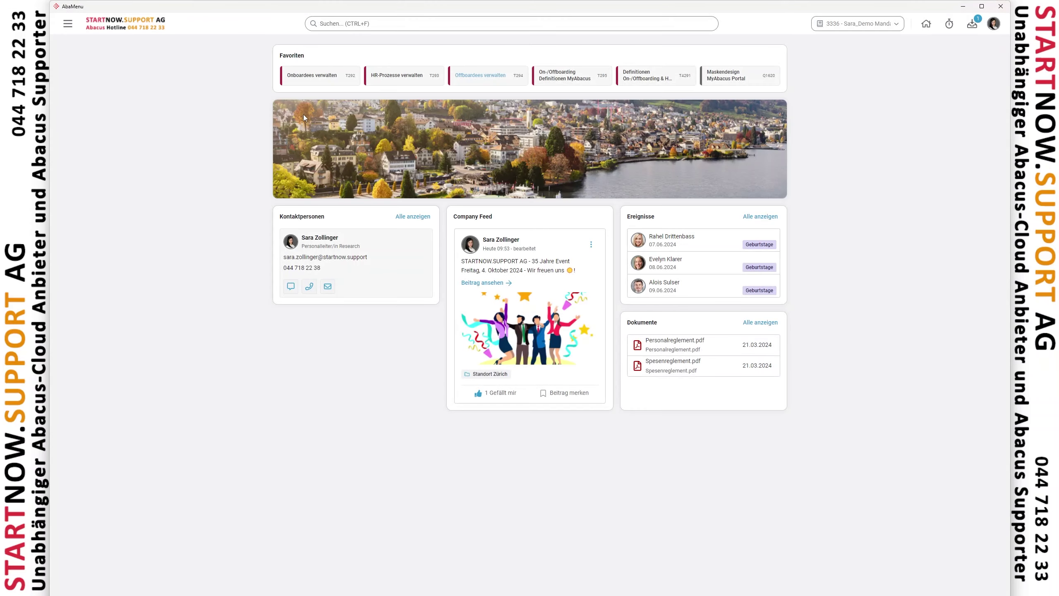
{"action": "left_click", "coordinate": [418, 83]}
Open the 295 MyAbacus On-/Offboarding definitions and browse its Formulare, Phasen, News-Artikel and Dashboards lists
{"action": "left_click", "coordinate": [586, 79]}
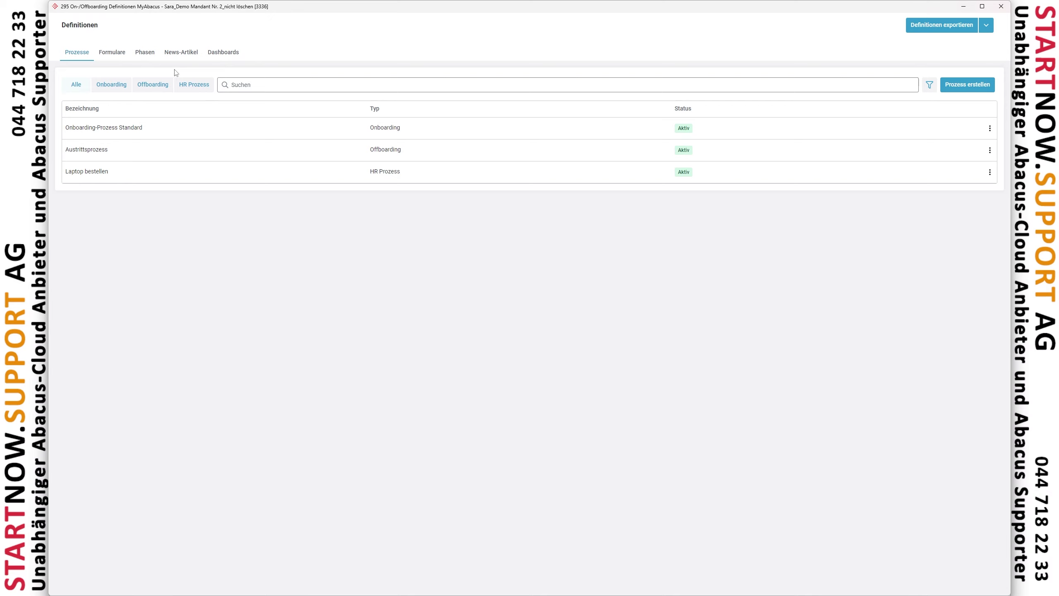
{"action": "left_click", "coordinate": [104, 55]}
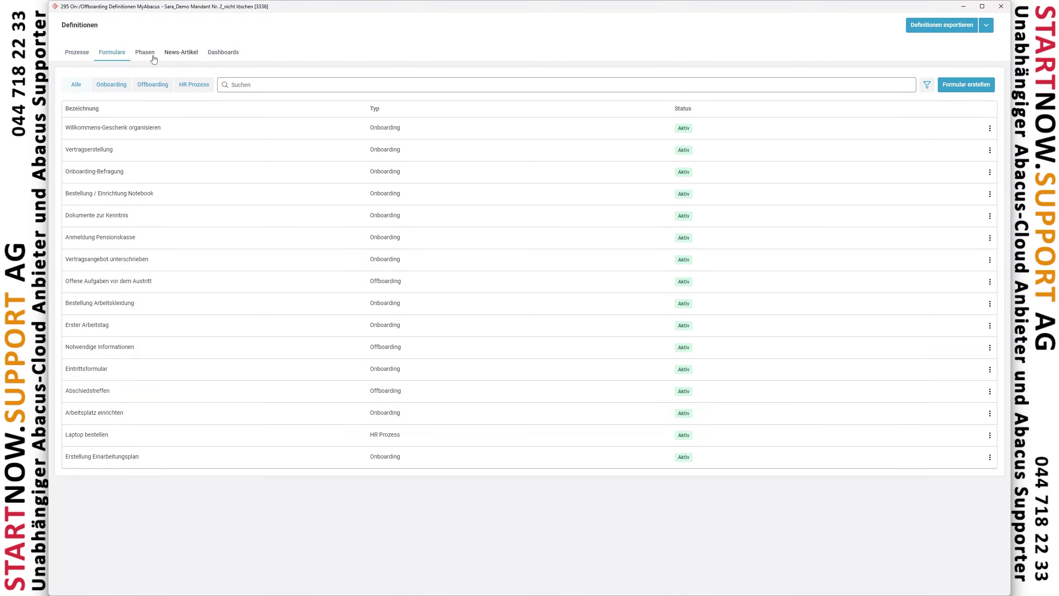
{"action": "left_click", "coordinate": [151, 55]}
{"action": "left_click", "coordinate": [181, 56]}
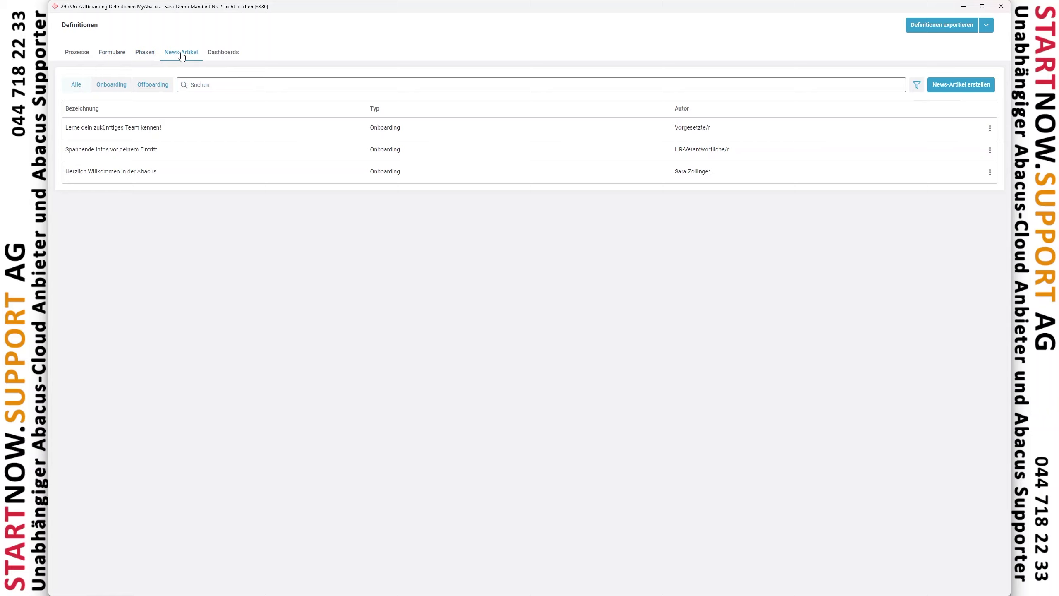
{"action": "left_click", "coordinate": [219, 54]}
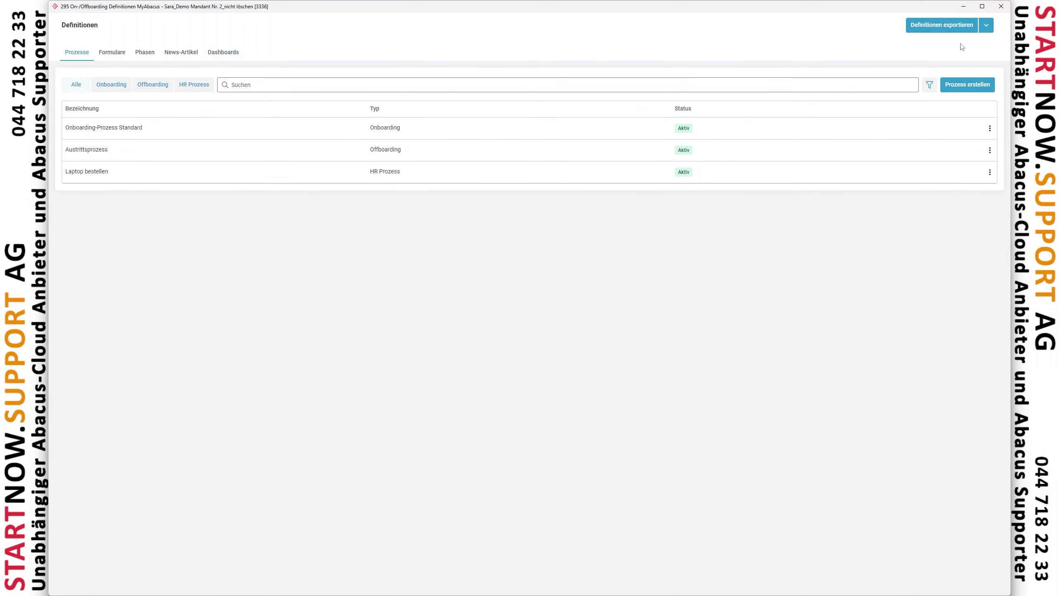
Close the definitions and tour the portal's HR-Prozesse, Offboardees and Definitionen lists, then minimise the browser
{"action": "left_click", "coordinate": [1001, 7]}
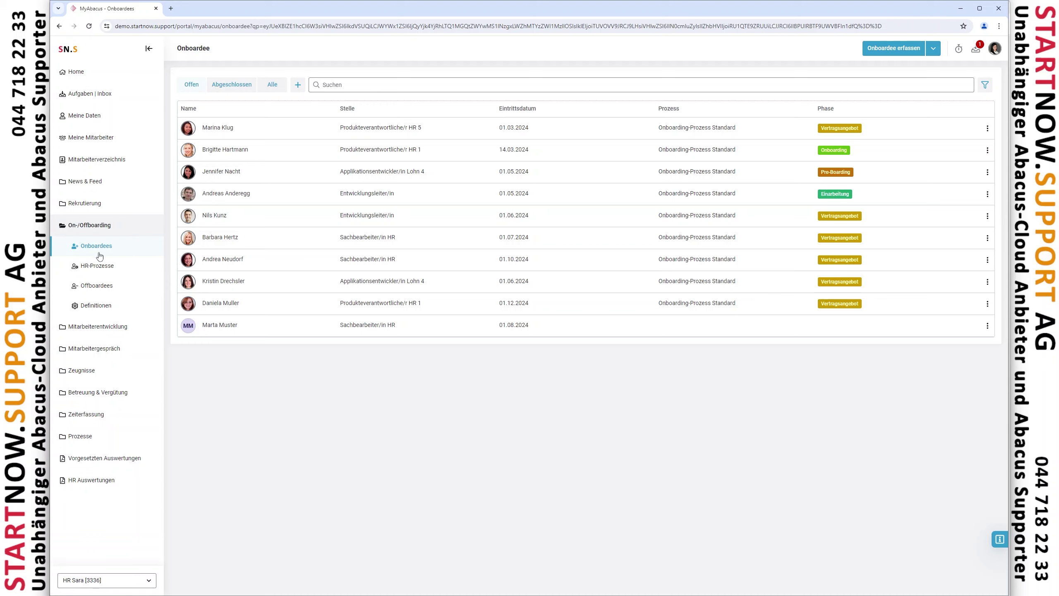
{"action": "left_click", "coordinate": [92, 270]}
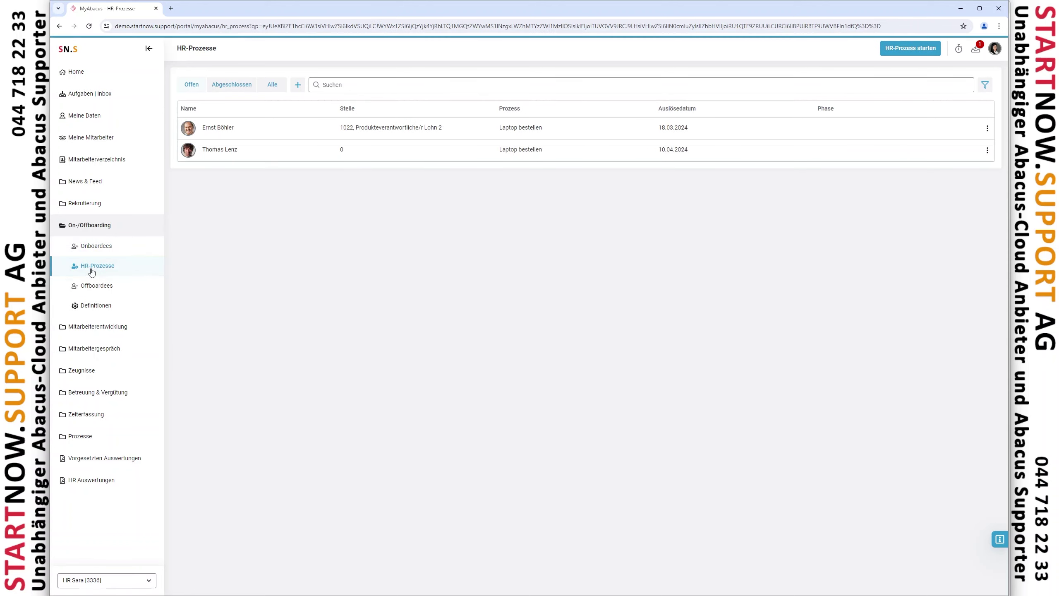
{"action": "left_click", "coordinate": [100, 286]}
{"action": "left_click", "coordinate": [100, 312]}
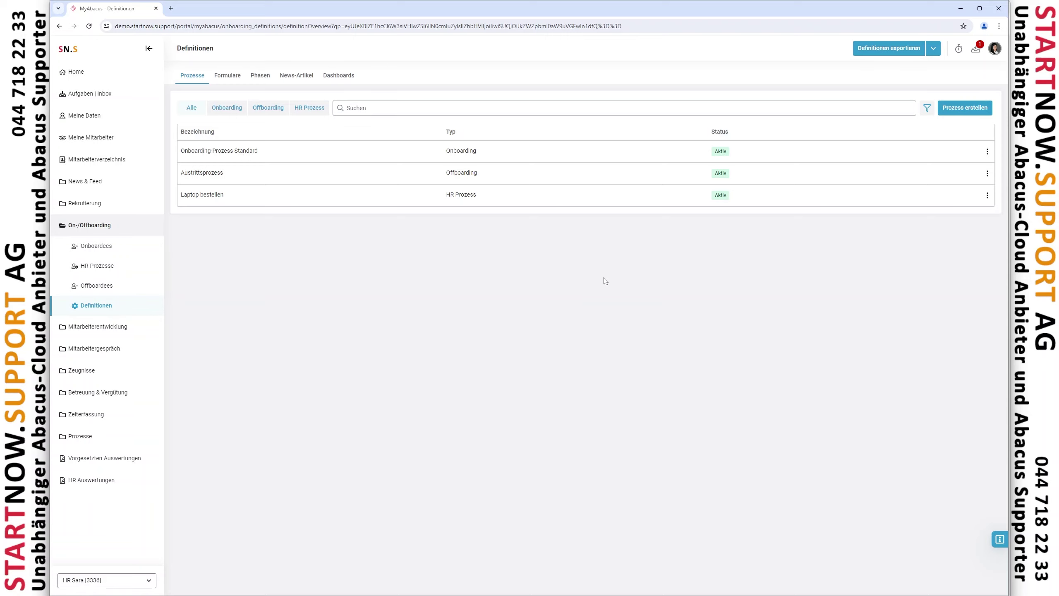
{"action": "left_click", "coordinate": [959, 8]}
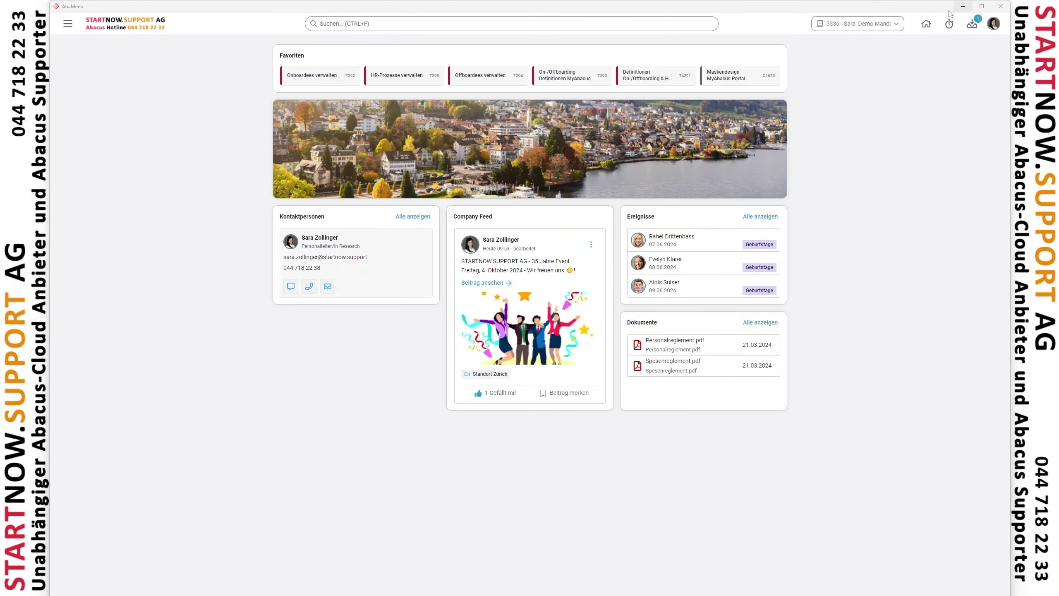
Confirm in 4291's Allgemeine Definitionen that task reminders fire 1 day before the deadline
{"action": "left_click", "coordinate": [634, 77]}
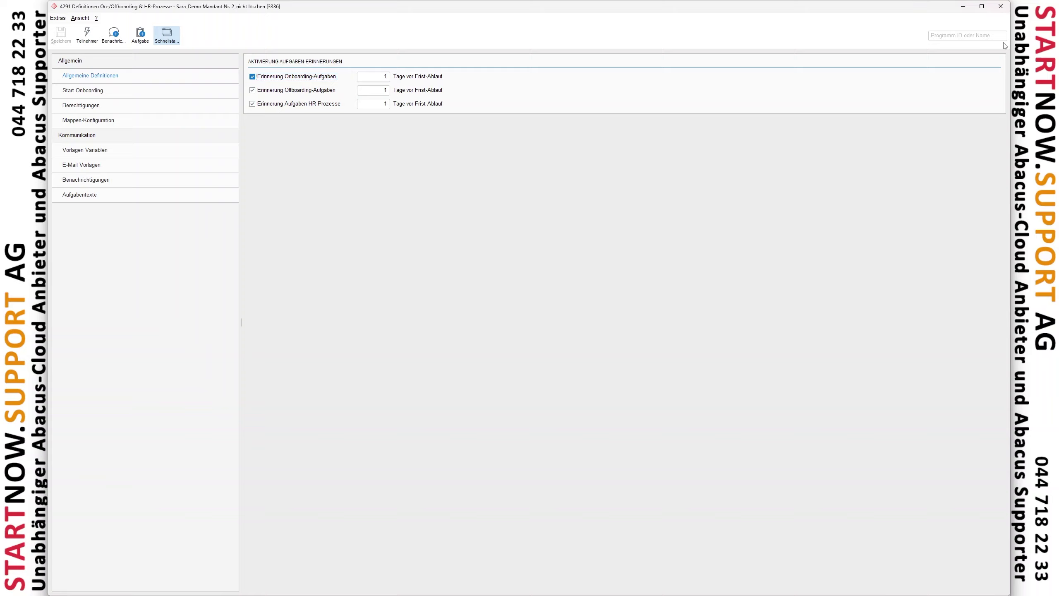
{"action": "left_click", "coordinate": [999, 12]}
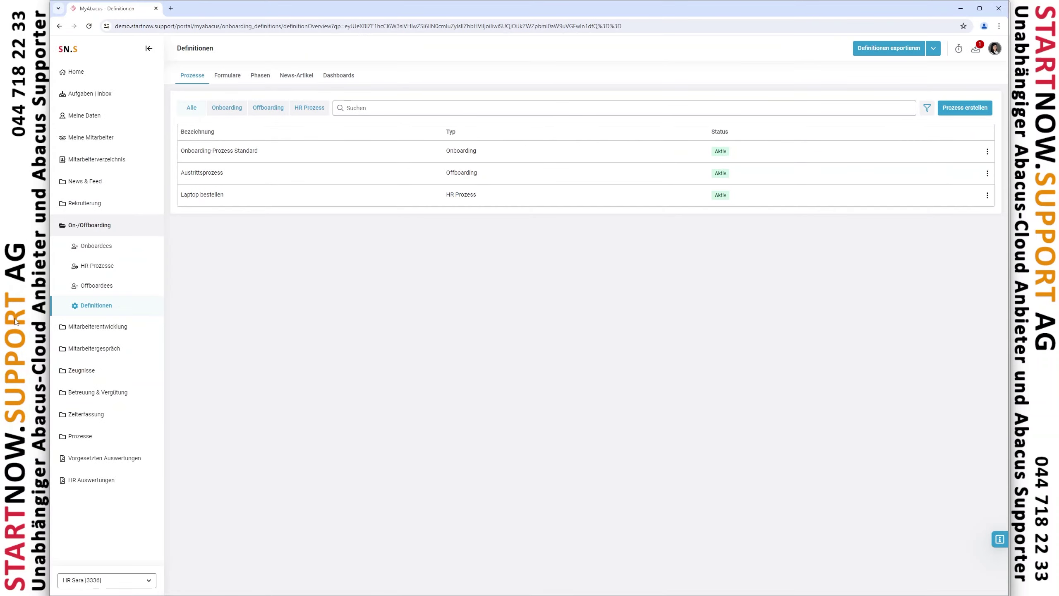
Browse the portal's Onboardees, HR-Prozesse and Offboardees lists, finishing on the Definitionen page
{"action": "left_click", "coordinate": [108, 305]}
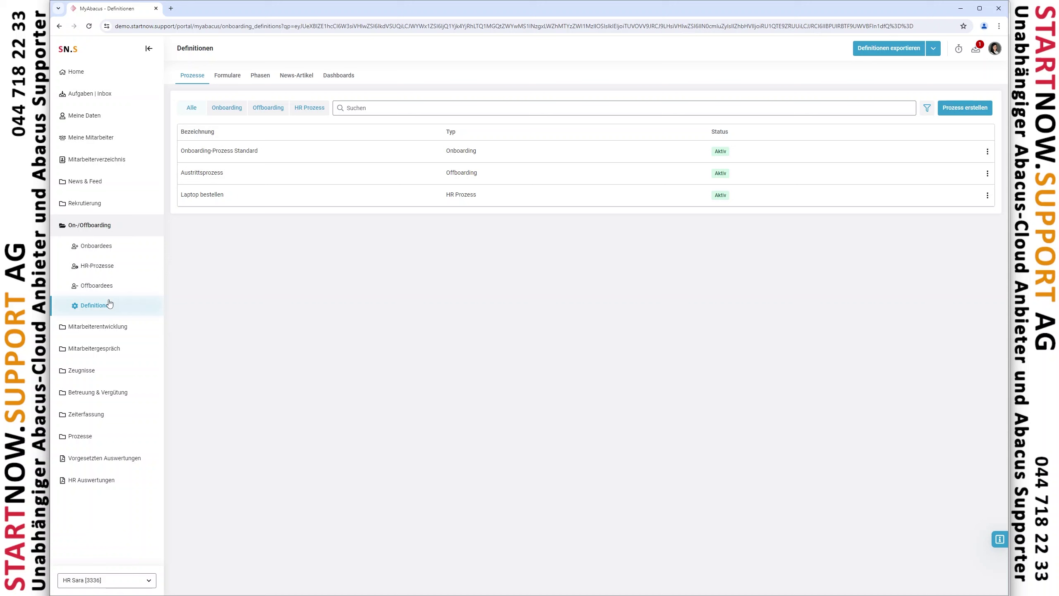
{"action": "left_click", "coordinate": [104, 253]}
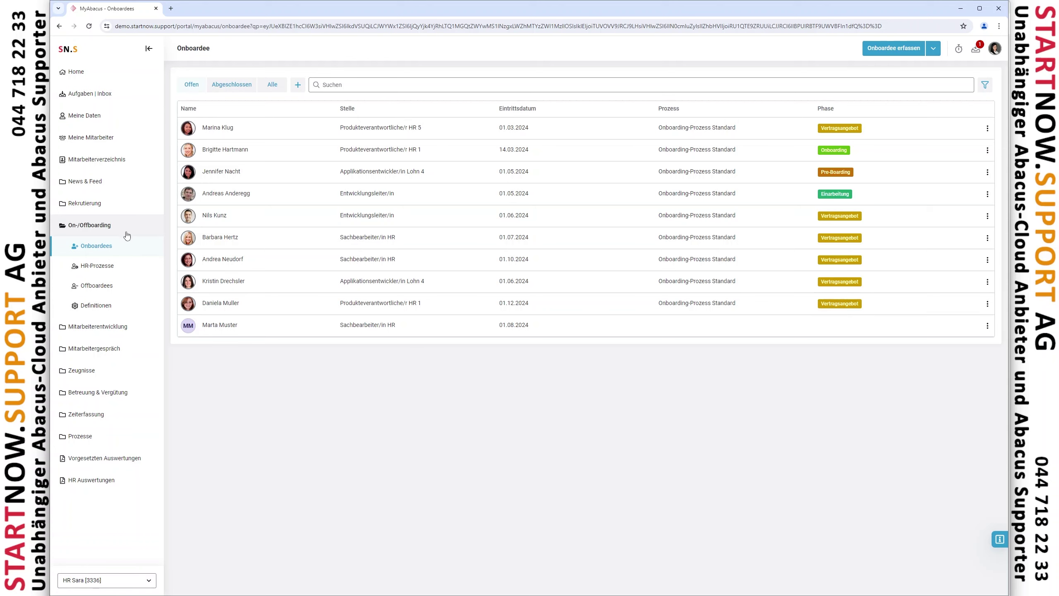
{"action": "left_click", "coordinate": [96, 269]}
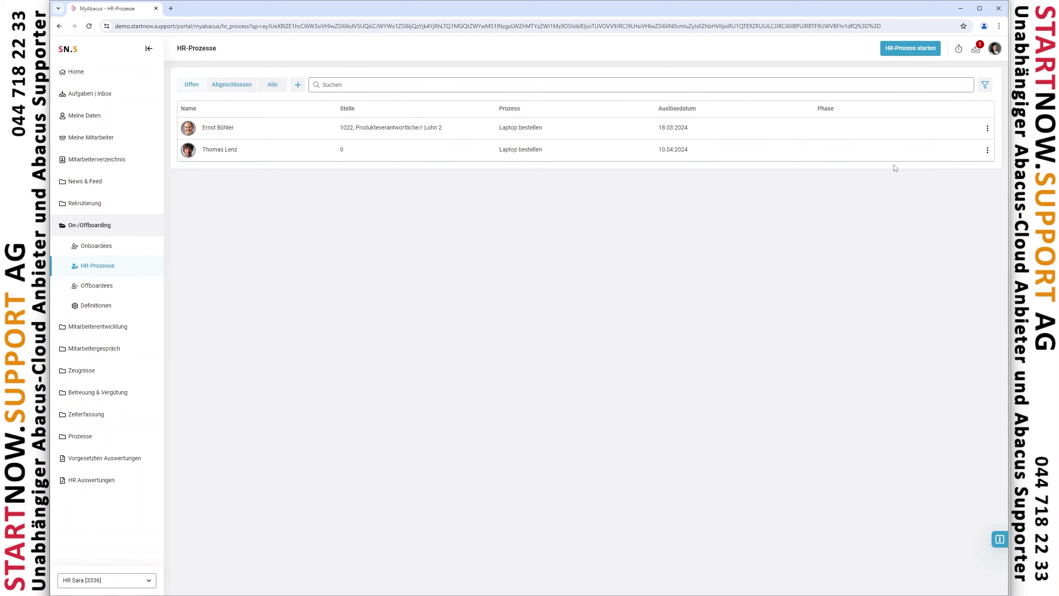
{"action": "left_click", "coordinate": [137, 287]}
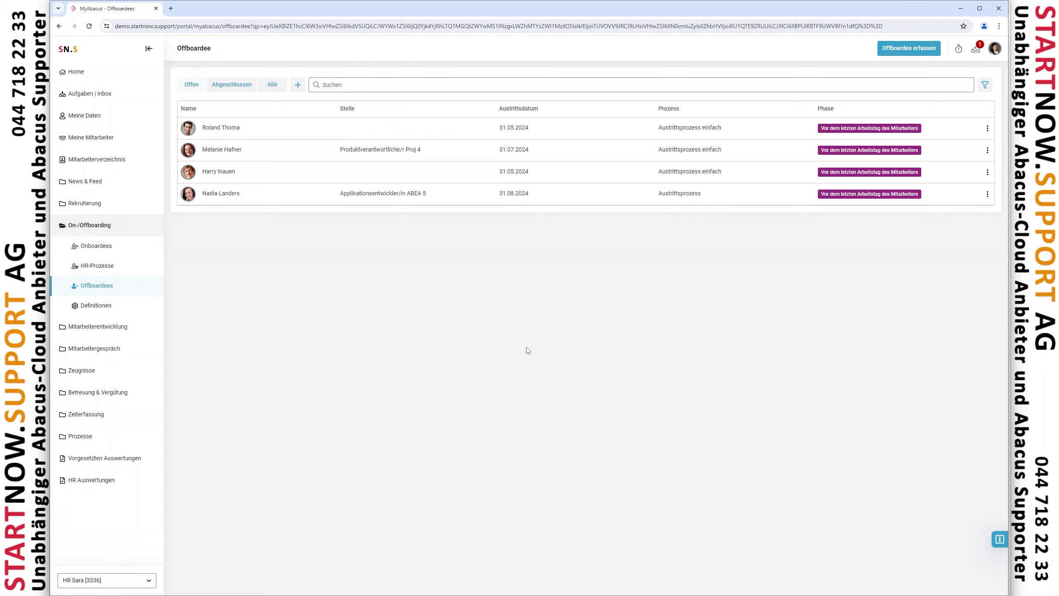
{"action": "left_click", "coordinate": [115, 309]}
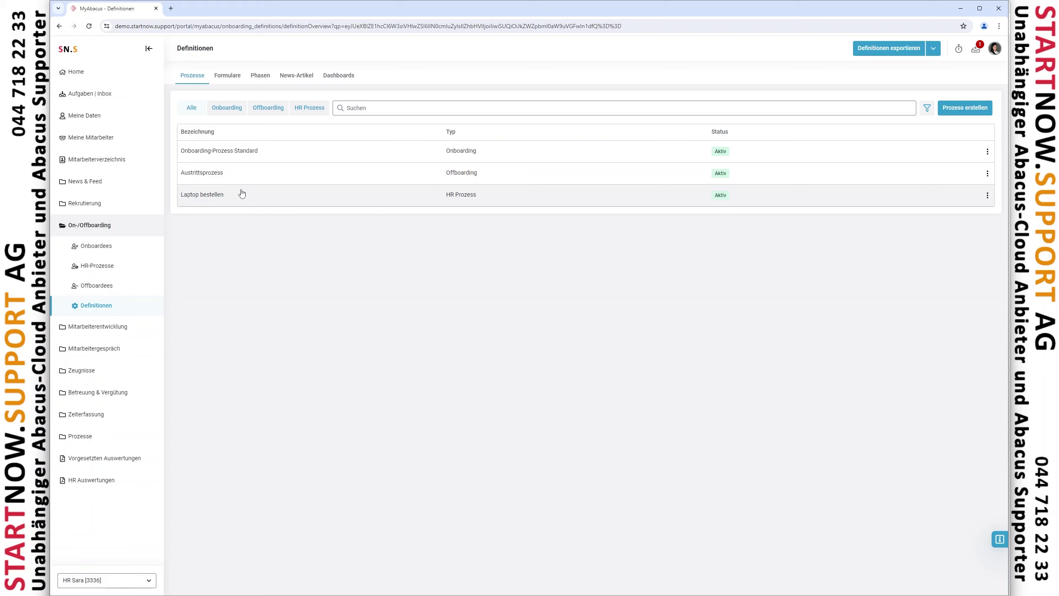
Inspect the Willkommens-Geschenk organisieren form, filter forms by Offboarding and HR Prozess, then show the phases
{"action": "left_click", "coordinate": [225, 78]}
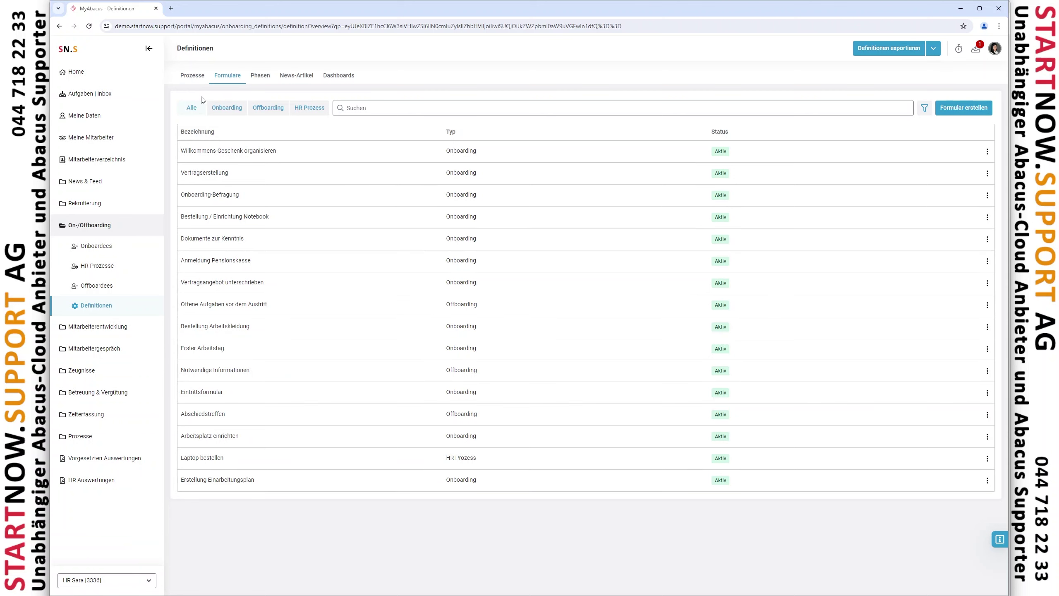
{"action": "left_click", "coordinate": [254, 150]}
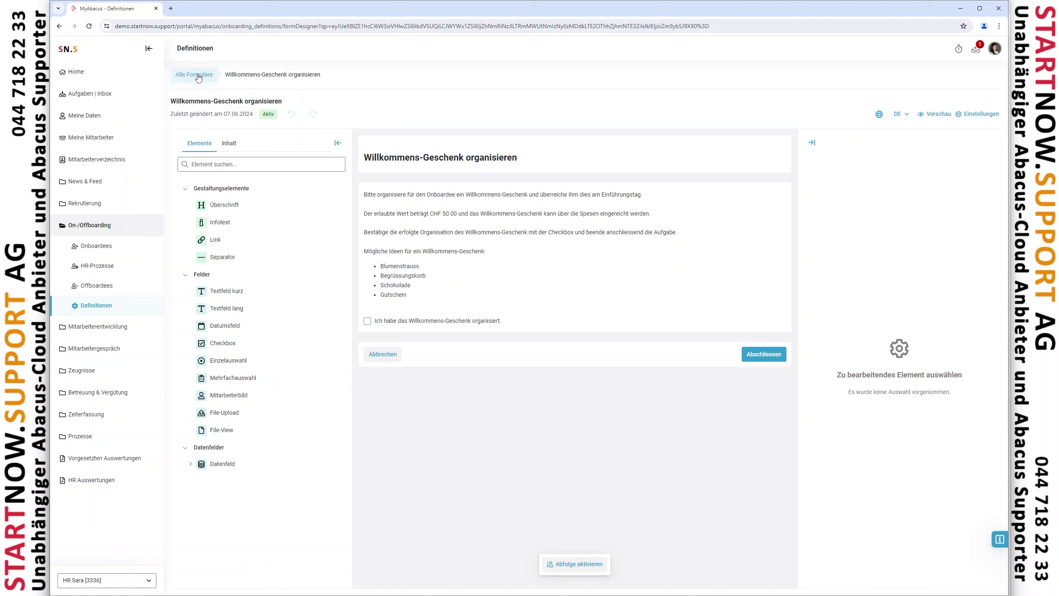
{"action": "left_click", "coordinate": [199, 78]}
{"action": "left_click", "coordinate": [270, 109]}
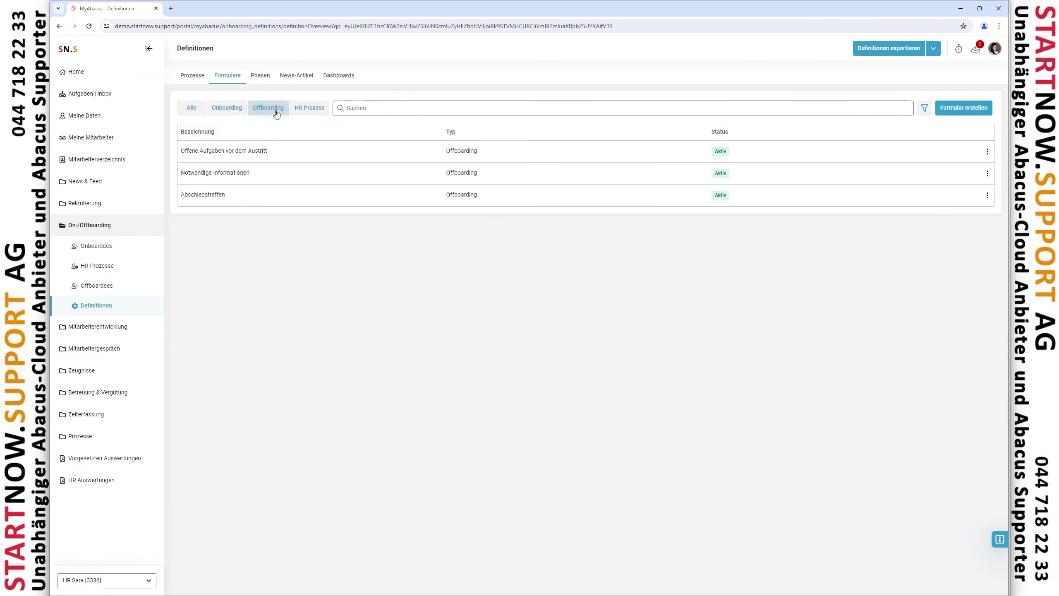
{"action": "left_click", "coordinate": [309, 109]}
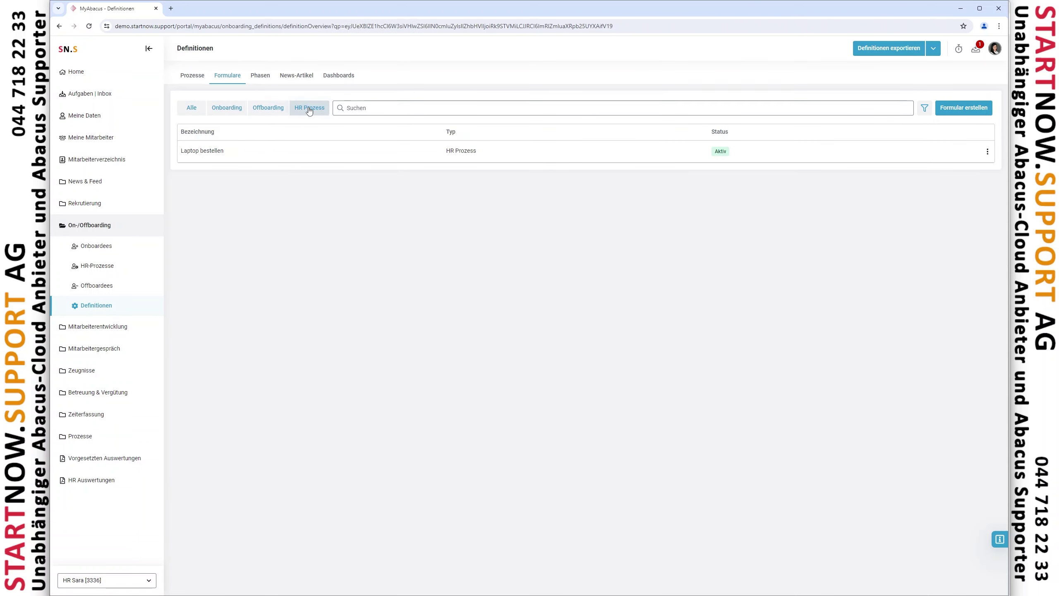
{"action": "left_click", "coordinate": [260, 76]}
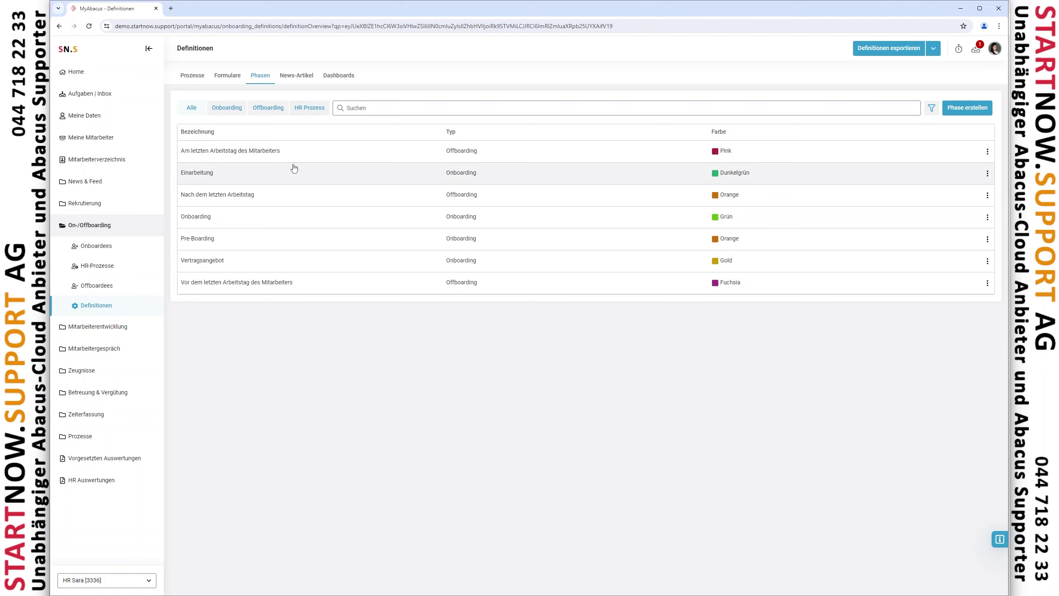
Look at the three onboarding news articles before returning to the Prozesse list
{"action": "left_click", "coordinate": [303, 83]}
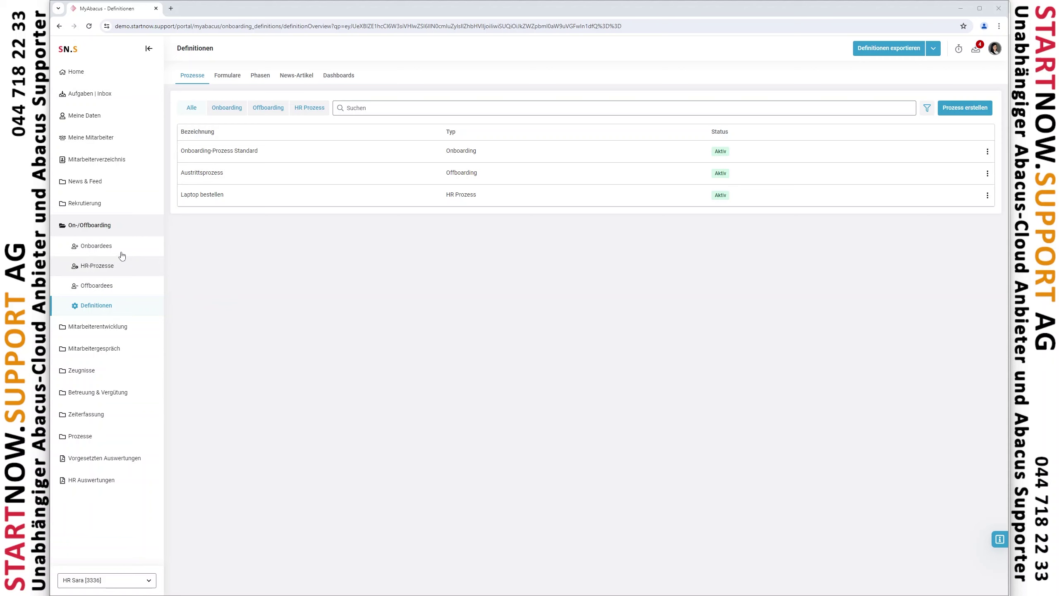
Try Onboardee erfassen without saving, then reopen the 15.06.2024 Pre-Boarding onboardee's details
{"action": "left_click", "coordinate": [108, 250]}
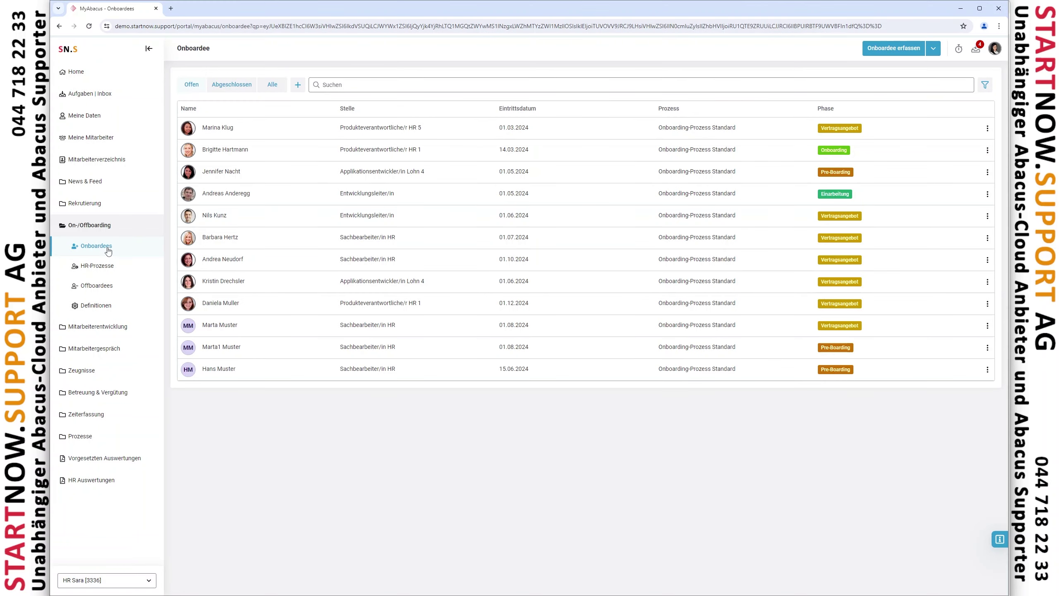
{"action": "left_click", "coordinate": [387, 377]}
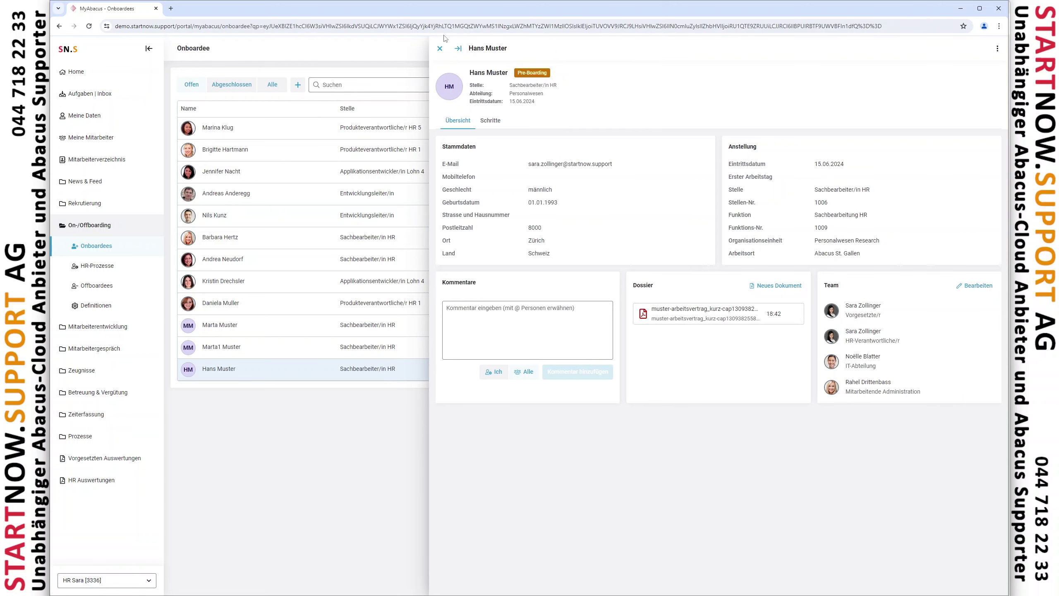
{"action": "left_click", "coordinate": [439, 49]}
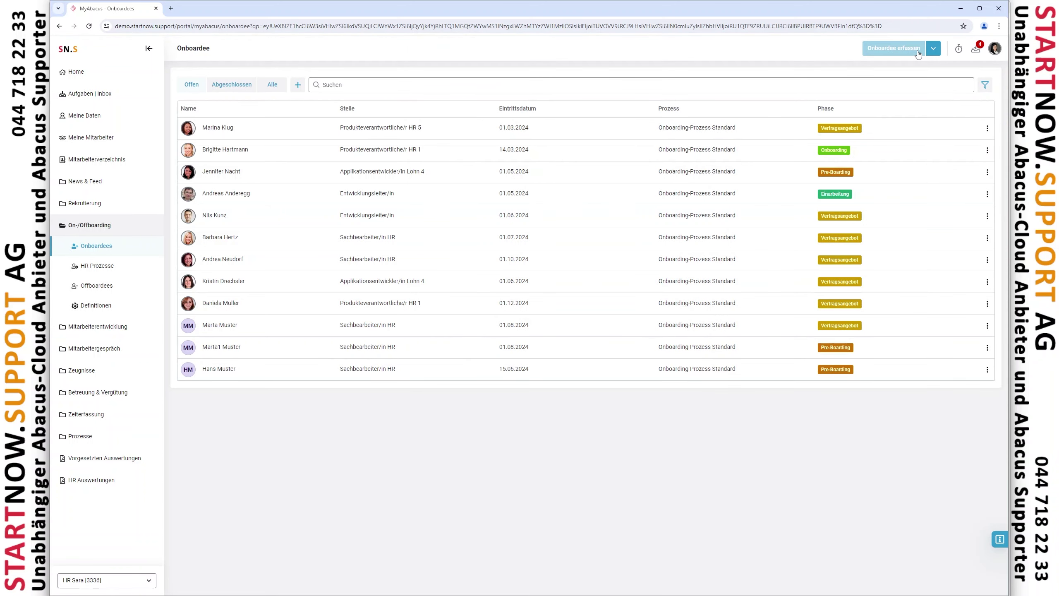
{"action": "left_click", "coordinate": [883, 54]}
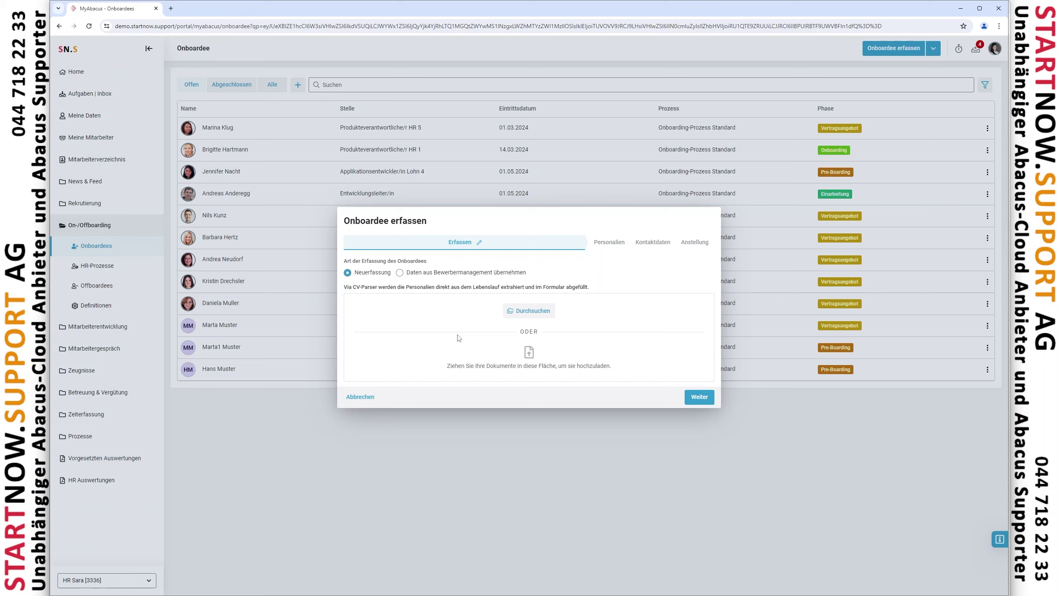
{"action": "left_click", "coordinate": [361, 397]}
{"action": "left_click", "coordinate": [435, 375]}
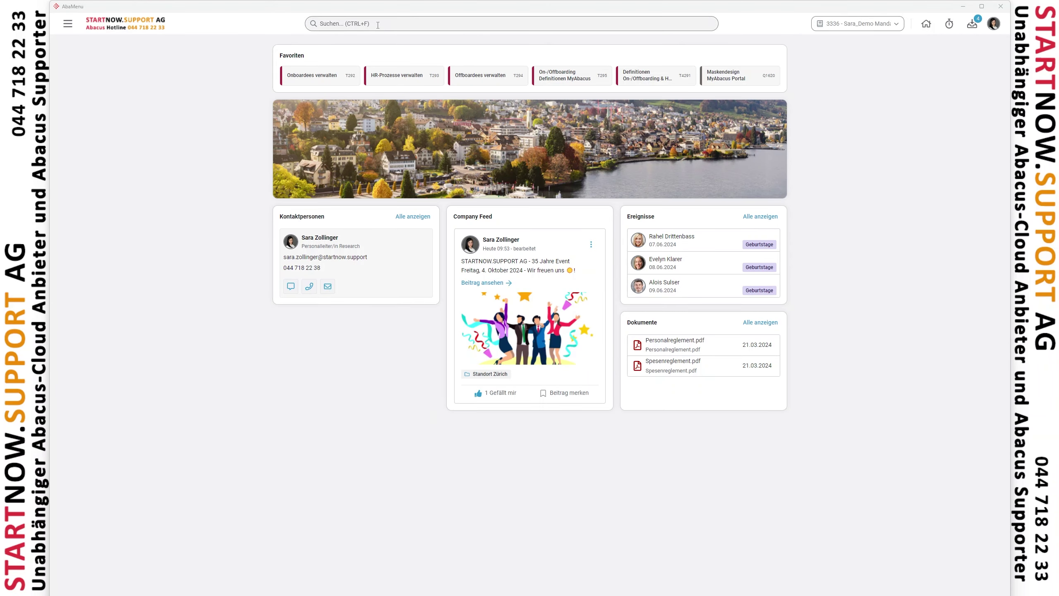
{"action": "left_click", "coordinate": [380, 22]}
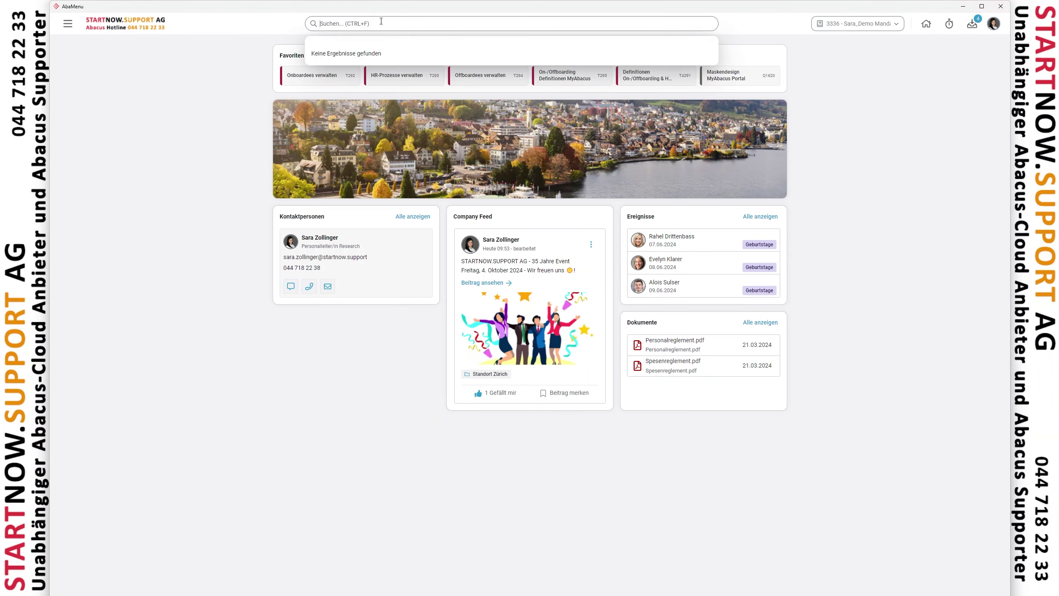
{"action": "type", "text": "l3"}
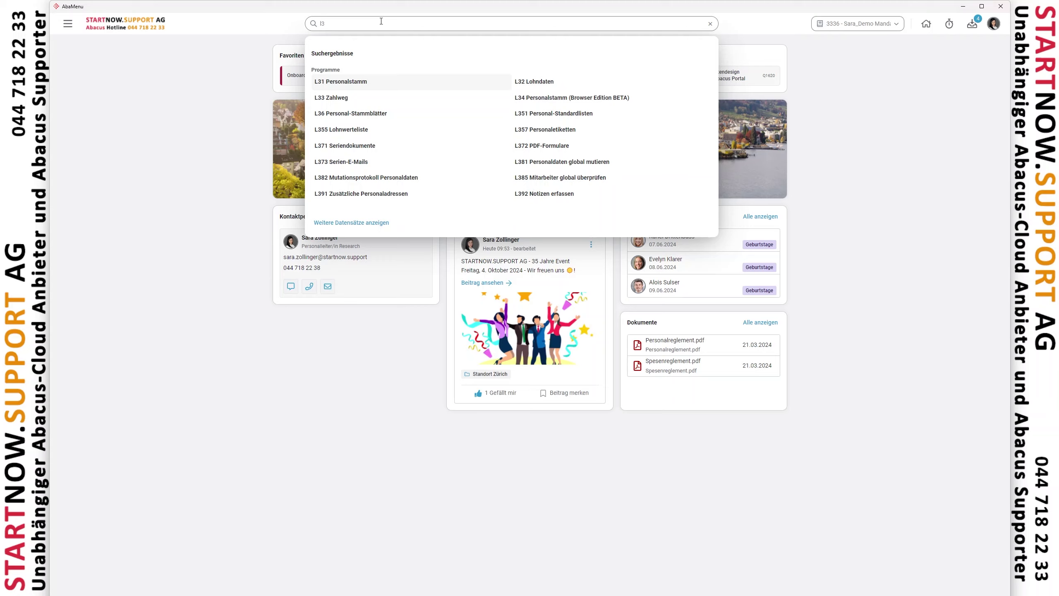
{"action": "type", "text": "1"}
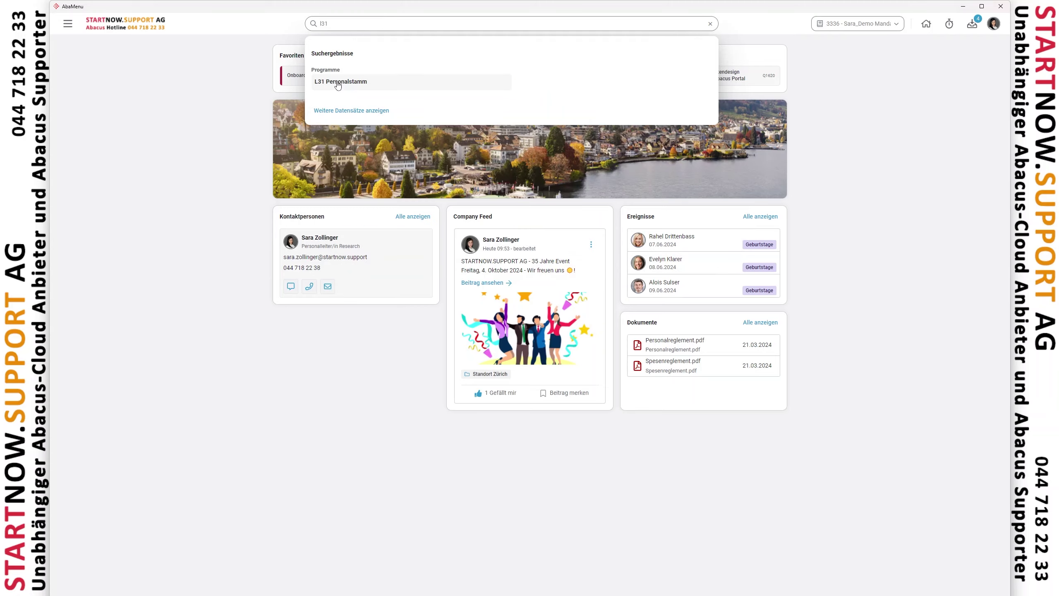
{"action": "left_click", "coordinate": [337, 84]}
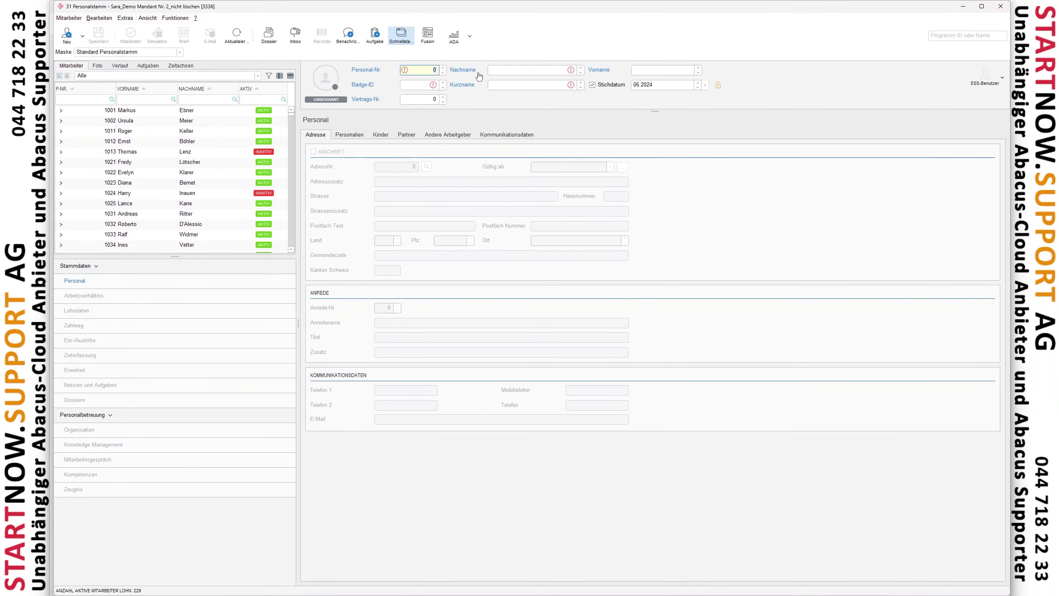
{"action": "left_click", "coordinate": [518, 69]}
{"action": "type", "text": "hans"}
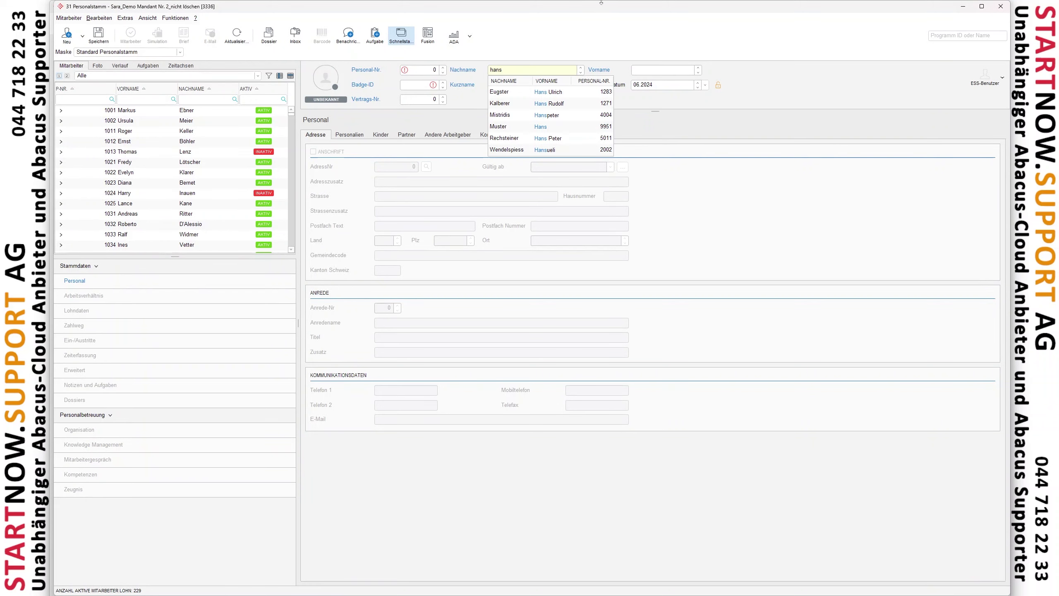
{"action": "key", "text": "Escape"}
{"action": "key", "text": "Return"}
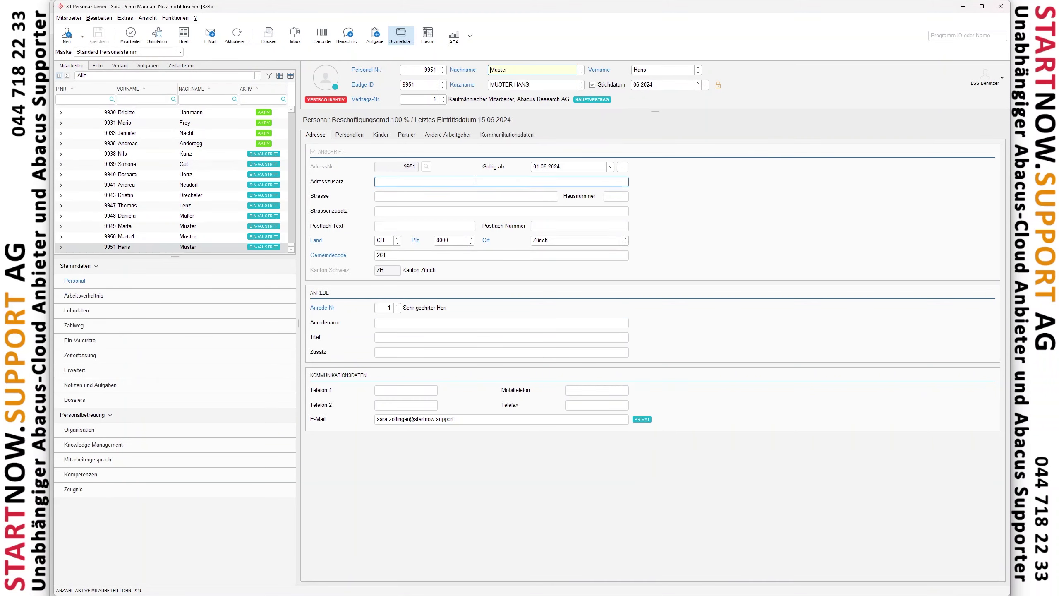
{"action": "left_click", "coordinate": [354, 137]}
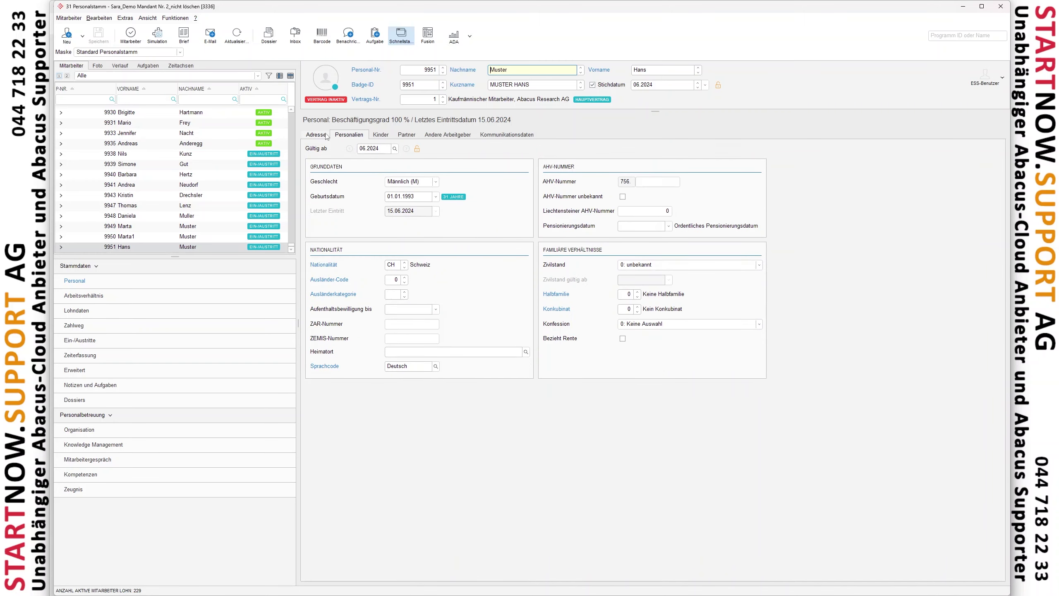
{"action": "left_click", "coordinate": [326, 136]}
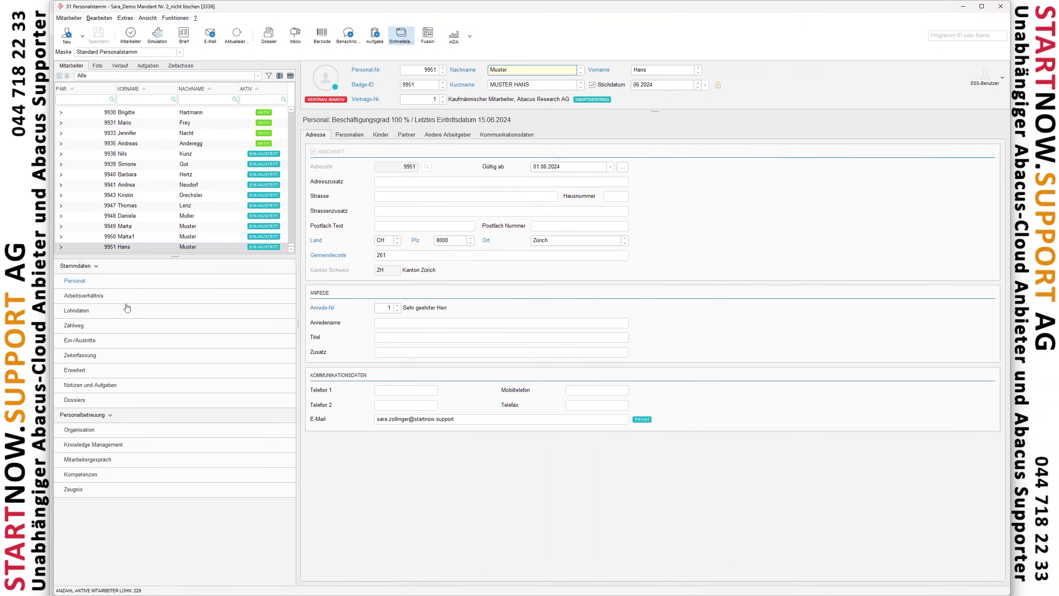
{"action": "left_click", "coordinate": [75, 311]}
{"action": "left_click", "coordinate": [458, 182]}
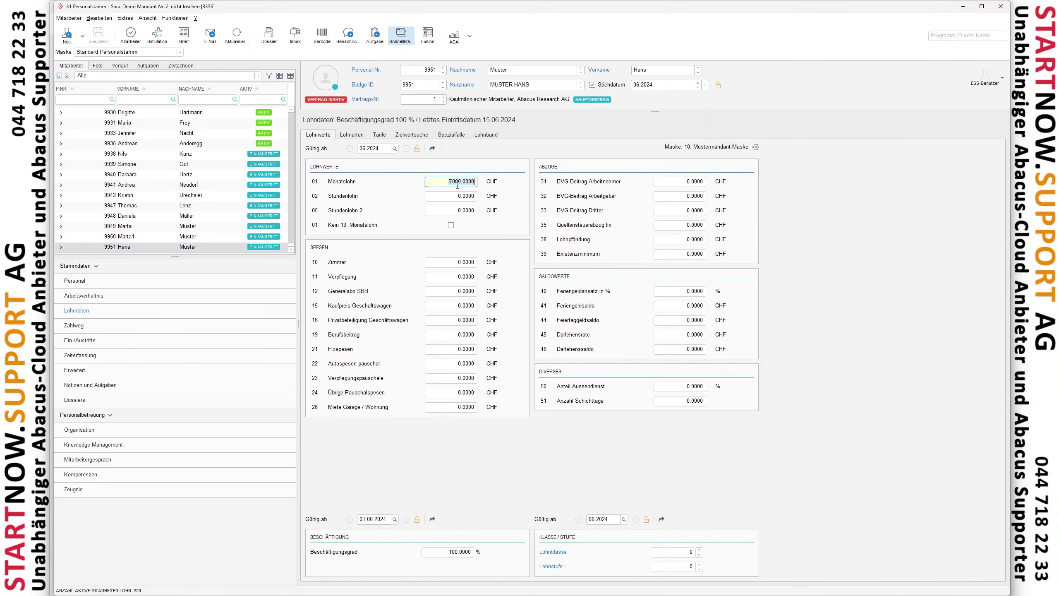
{"action": "left_click", "coordinate": [470, 555]}
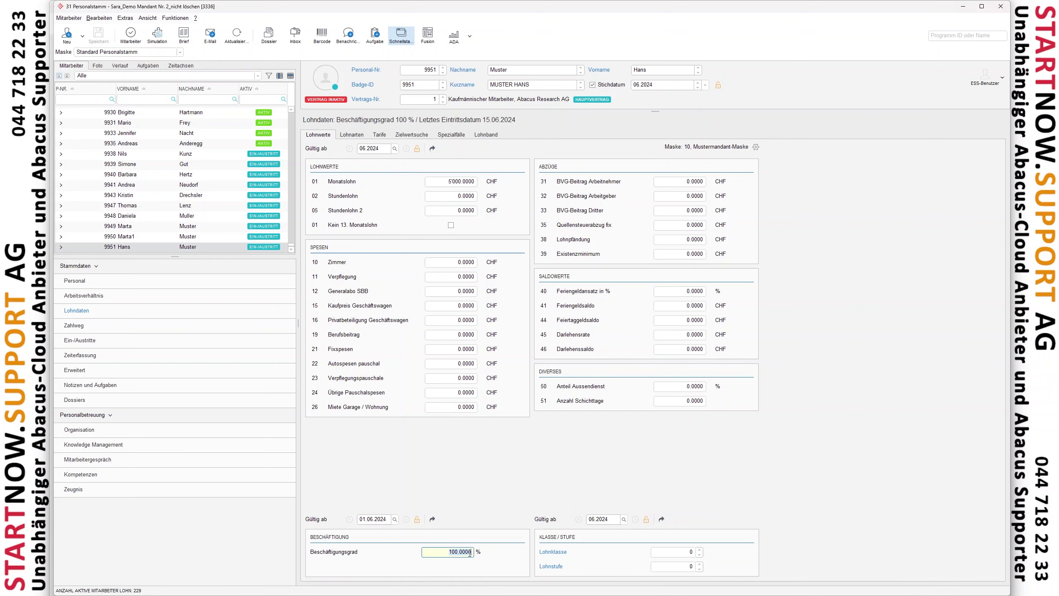
{"action": "left_click", "coordinate": [1001, 6]}
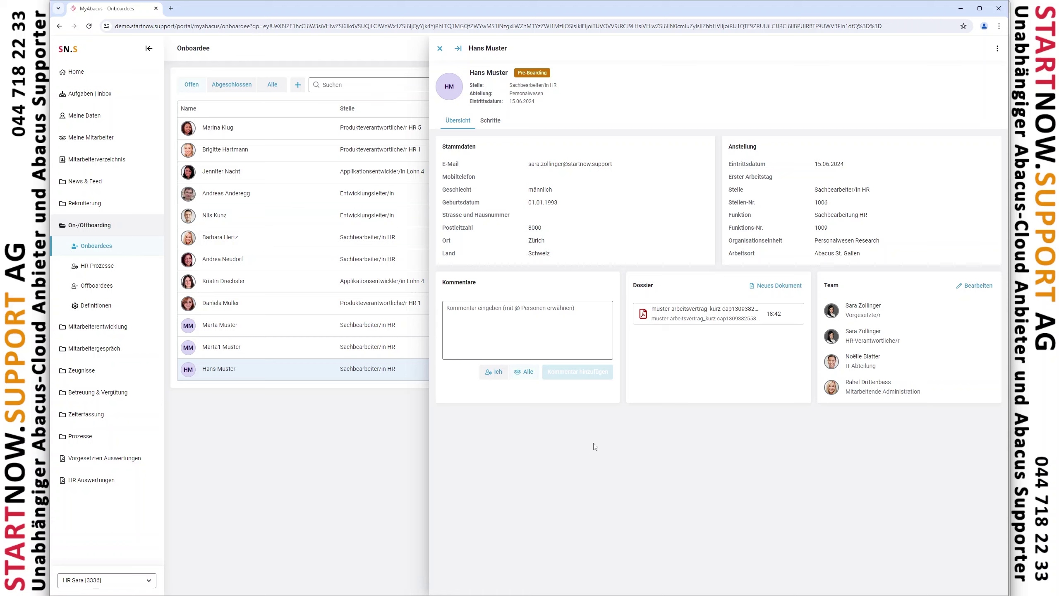
Cancel the team edit and show the onboardee's Onboarding-Prozess Standard steps, mostly Abgeschlossen
{"action": "left_click", "coordinate": [555, 324]}
{"action": "left_click", "coordinate": [976, 291]}
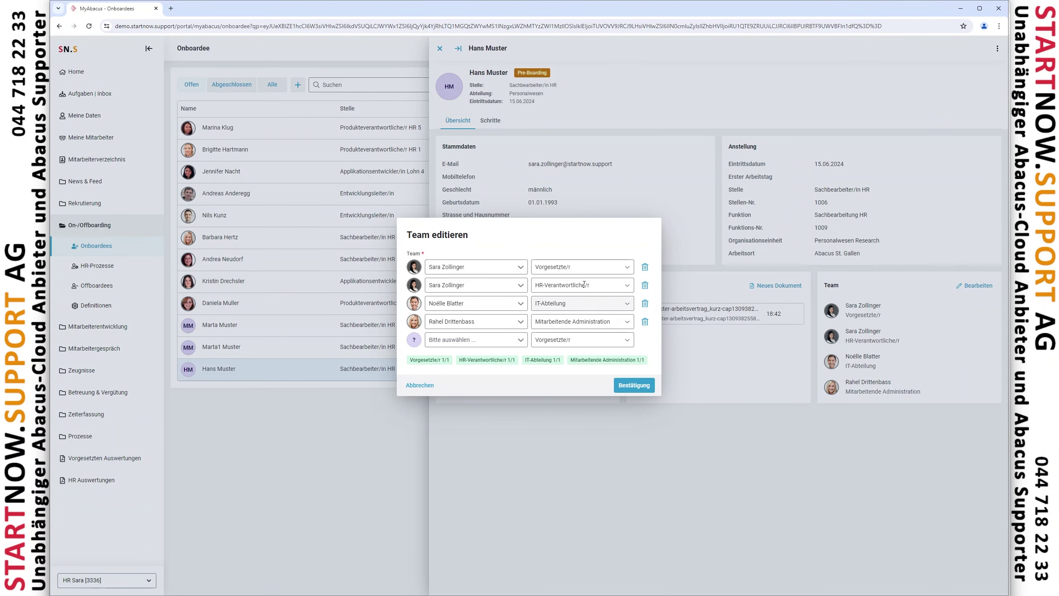
{"action": "left_click", "coordinate": [431, 386]}
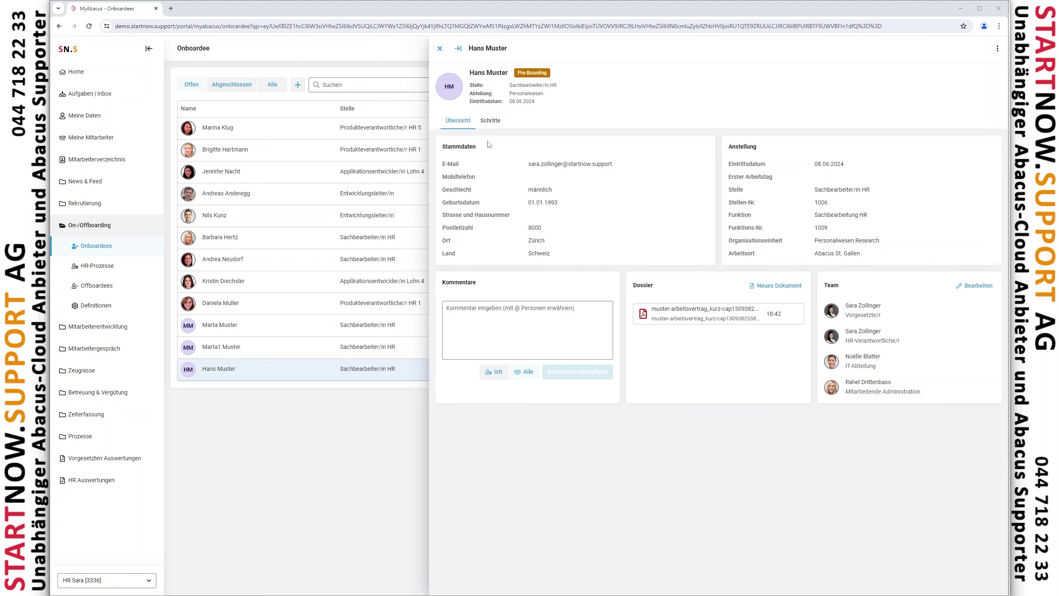
{"action": "left_click", "coordinate": [493, 121]}
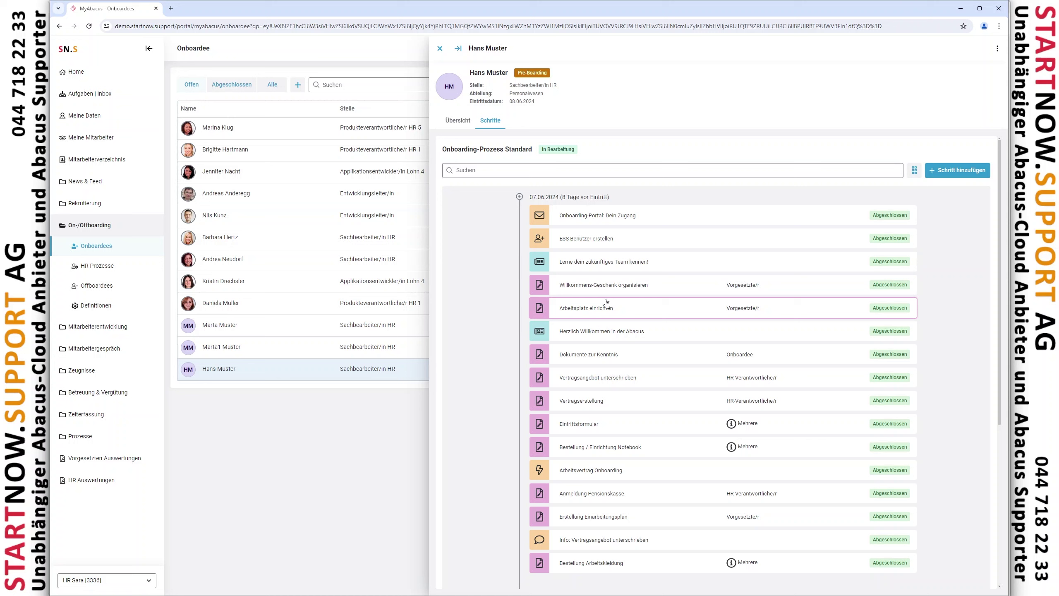
Browse the Formulare definitions, then reopen the onboardee's record from the Onboardees list
{"action": "left_click", "coordinate": [135, 315]}
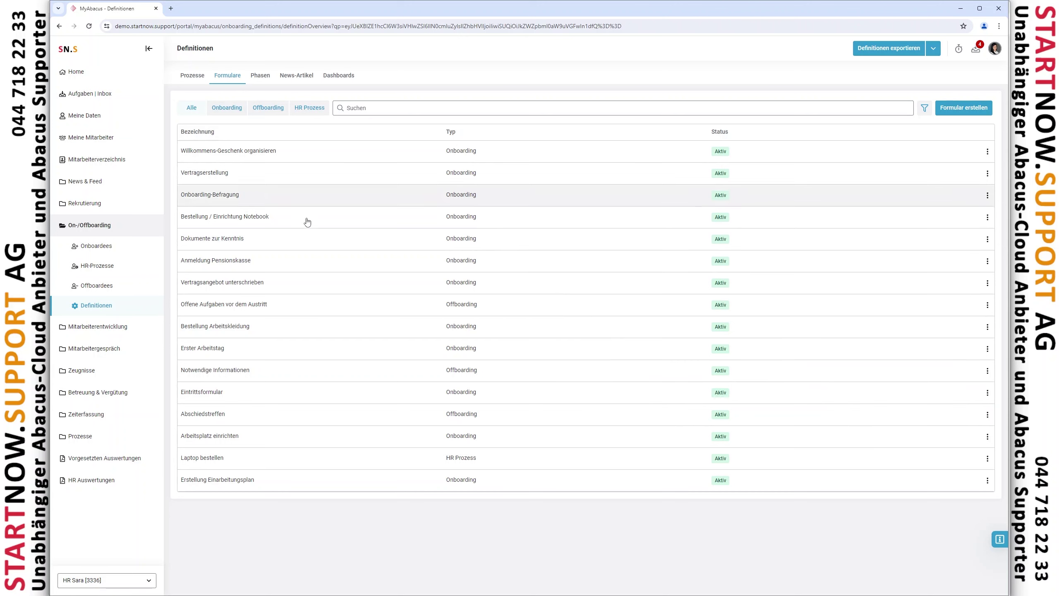
{"action": "left_click", "coordinate": [100, 247]}
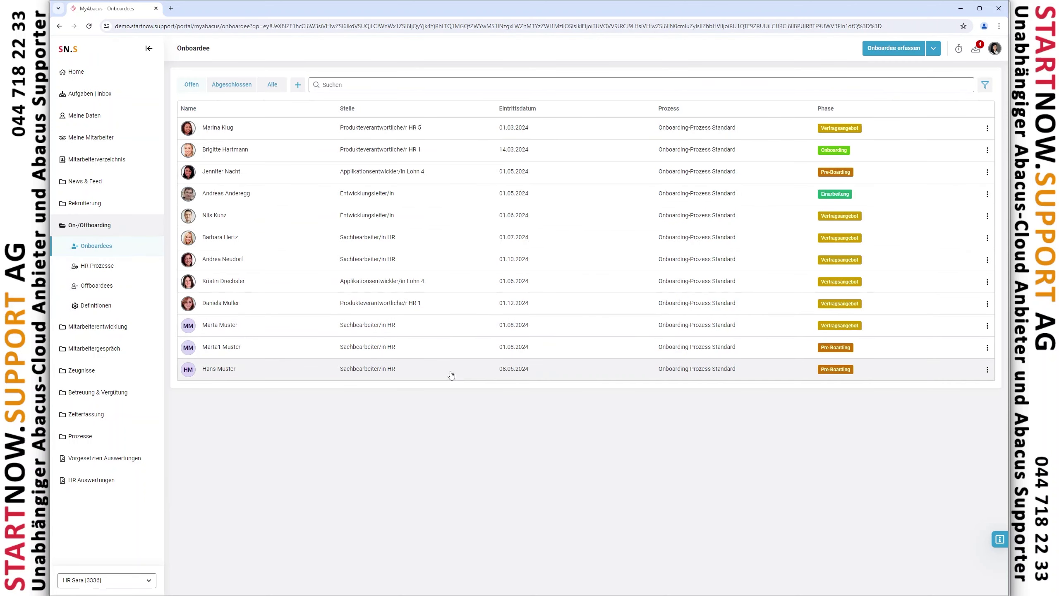
{"action": "left_click", "coordinate": [450, 374]}
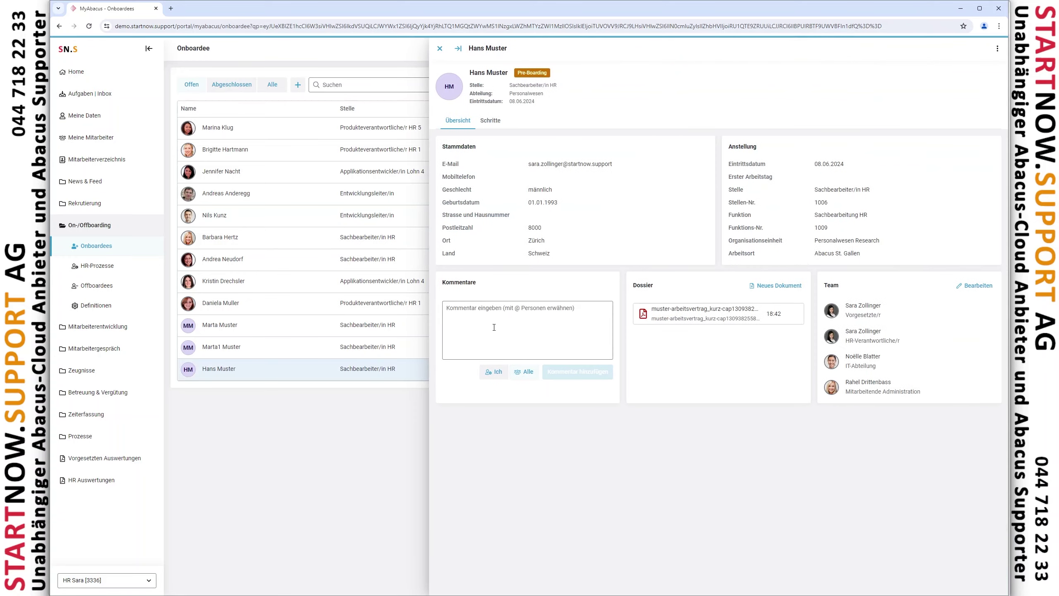
Show the onboardee's onboarding steps and inspect the Vertragserstellung task form, cancelling it unchanged
{"action": "left_click", "coordinate": [502, 123]}
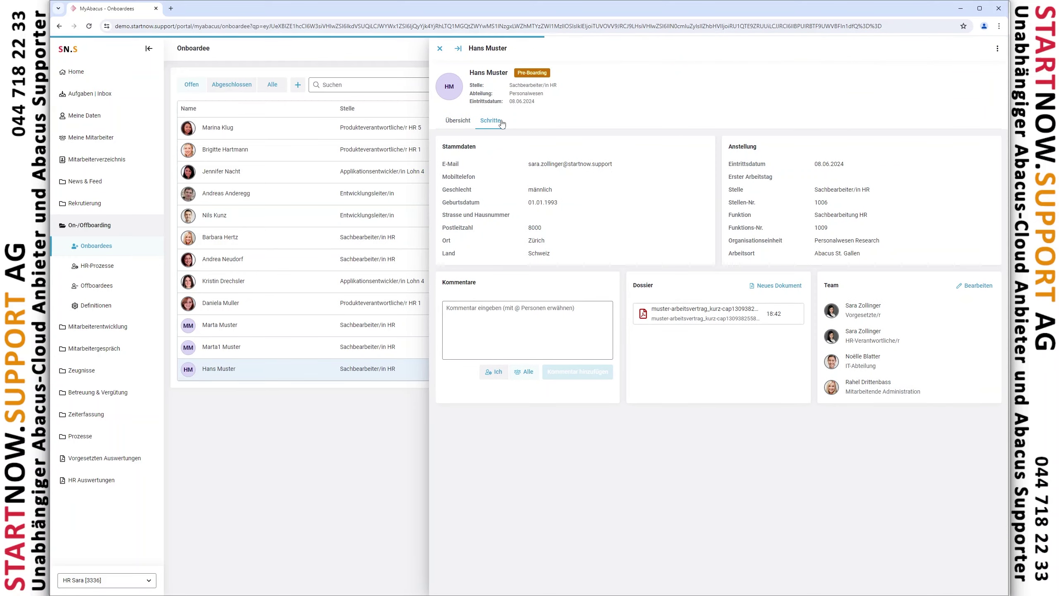
{"action": "scroll", "coordinate": [660, 347], "scroll_direction": "down", "scroll_amount": 5}
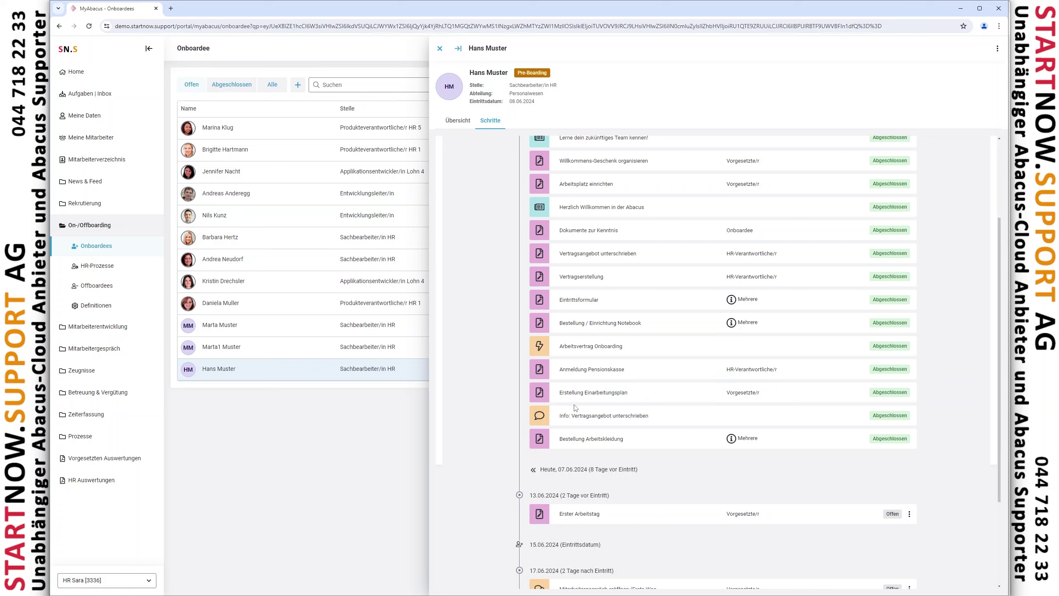
{"action": "mouse_move", "coordinate": [749, 442]}
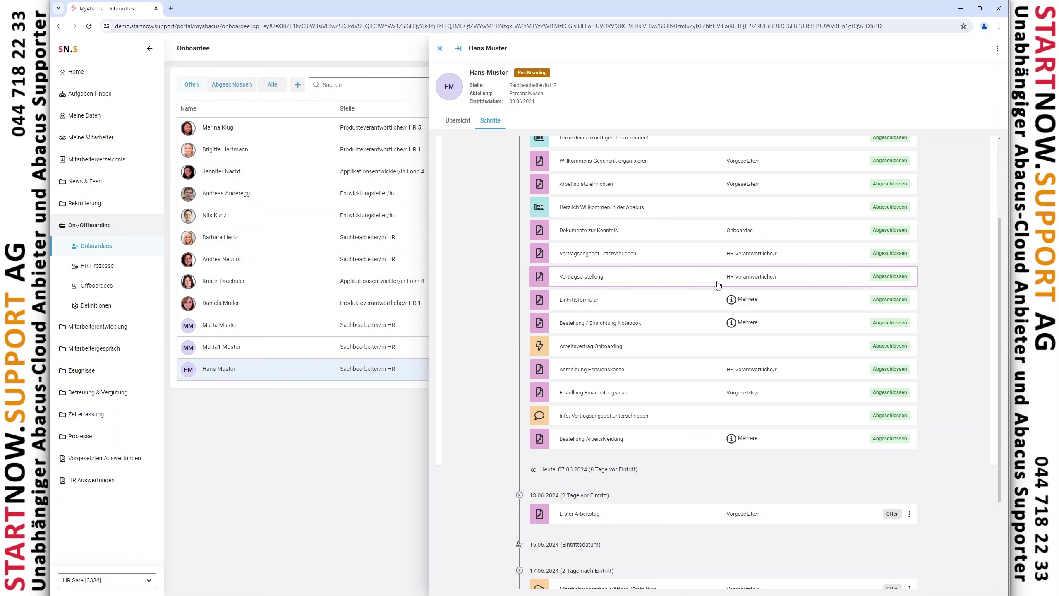
{"action": "left_click", "coordinate": [746, 278]}
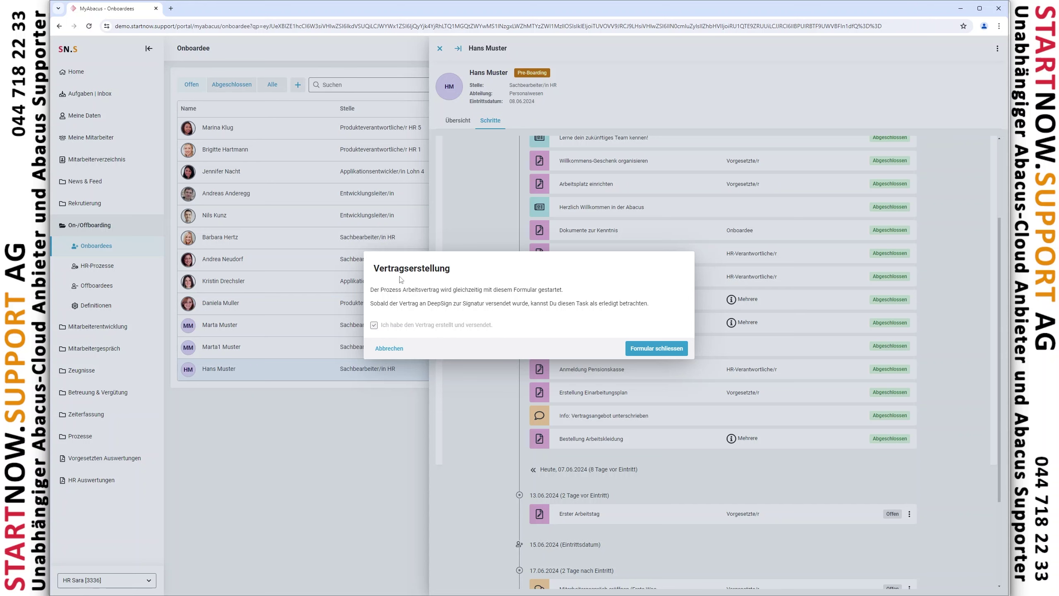
{"action": "left_click", "coordinate": [390, 350]}
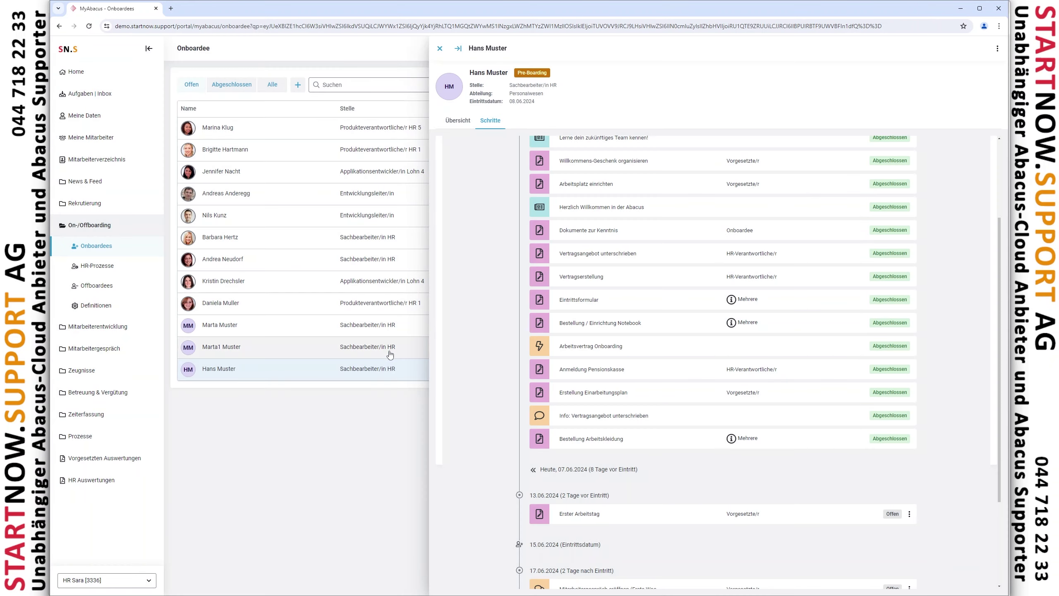
Inspect the Vertragsangebot unterschreiben and Arbeitsplatz einrichten task forms, cancelling each without changes
{"action": "left_click", "coordinate": [730, 256]}
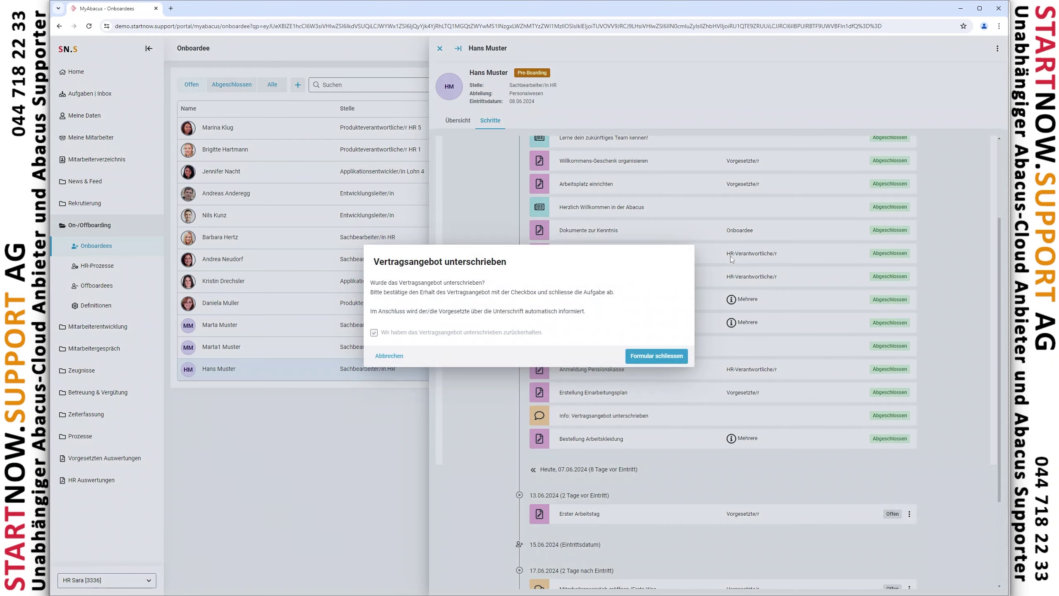
{"action": "left_click", "coordinate": [388, 356]}
{"action": "left_click", "coordinate": [649, 232]}
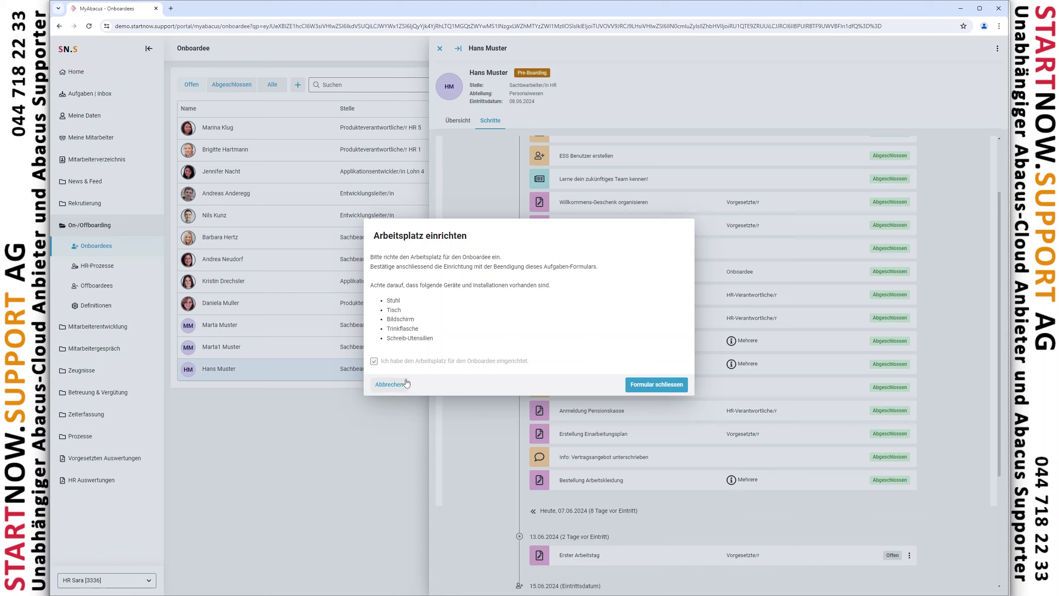
{"action": "left_click", "coordinate": [394, 384]}
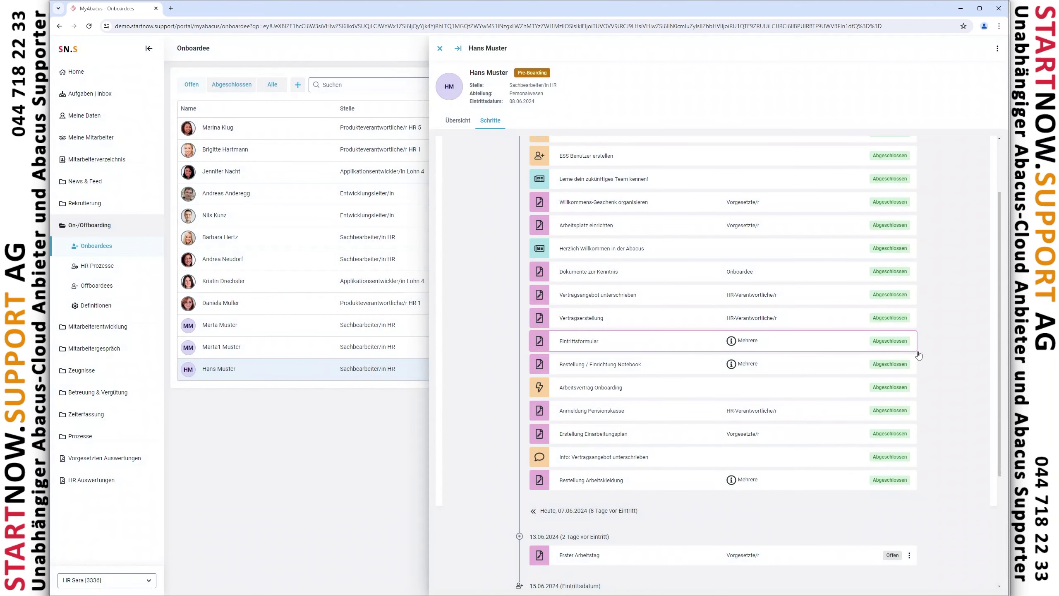
{"action": "scroll", "coordinate": [947, 356], "scroll_direction": "up", "scroll_amount": 3}
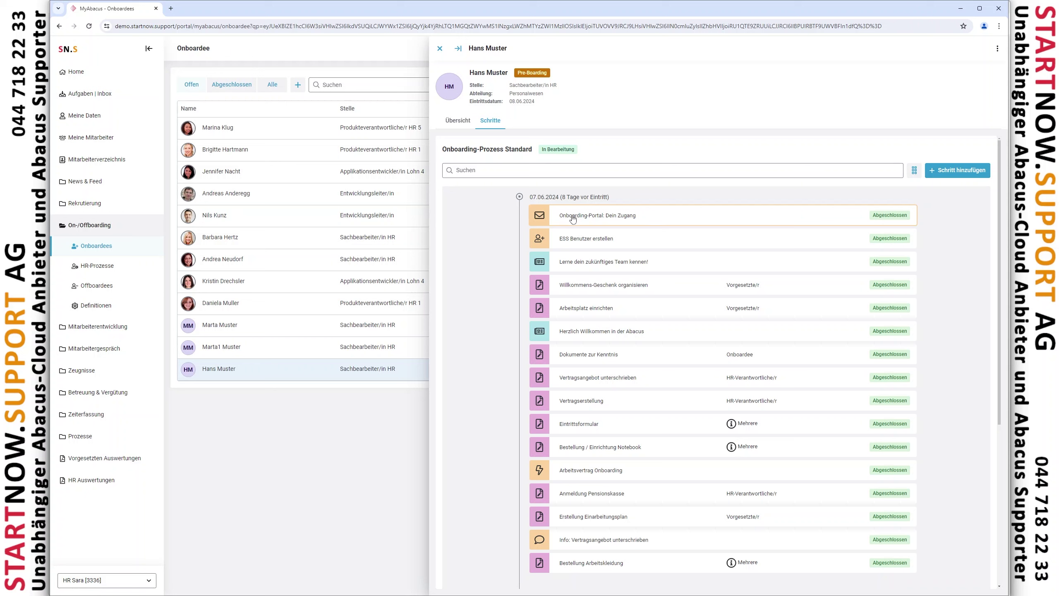
View the 'Onboarding-Portal: Dein Zugang' e-mail in Word, then close the onboardee's detail panel
{"action": "left_click", "coordinate": [573, 218]}
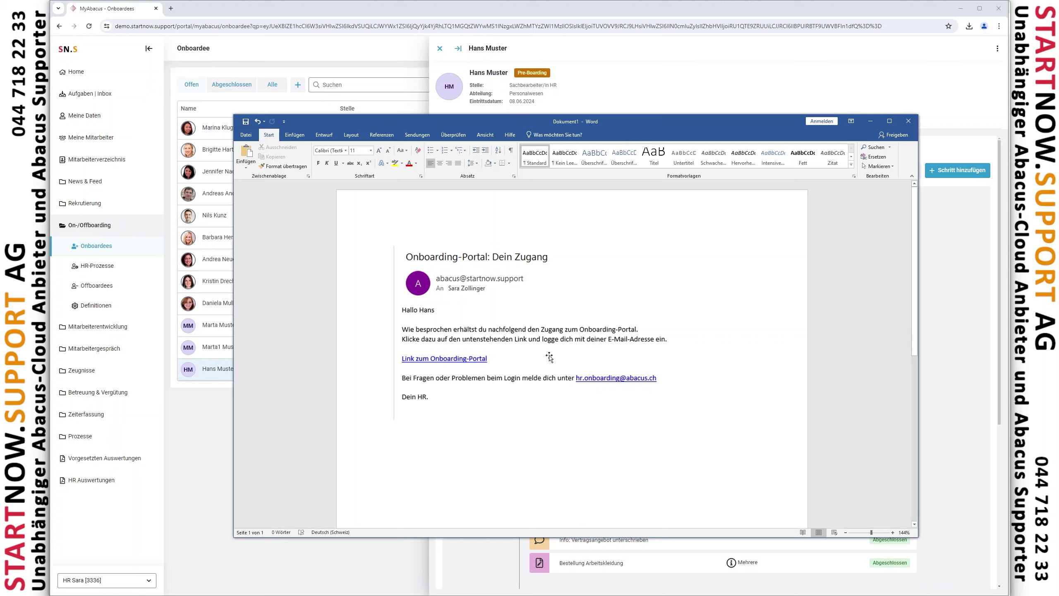
{"action": "left_click", "coordinate": [869, 122]}
{"action": "left_click", "coordinate": [999, 49]}
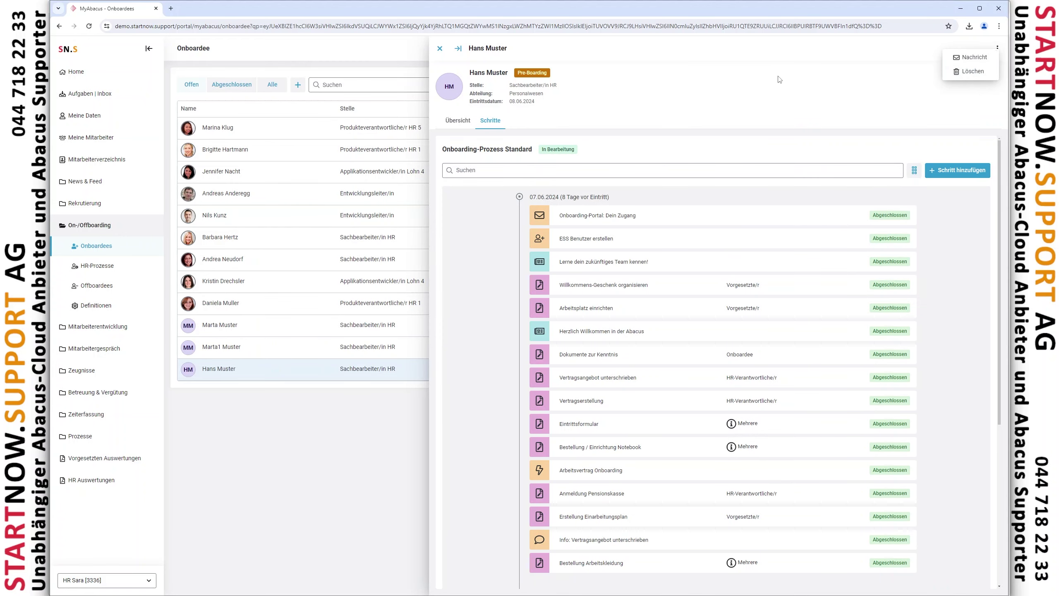
{"action": "left_click", "coordinate": [440, 50]}
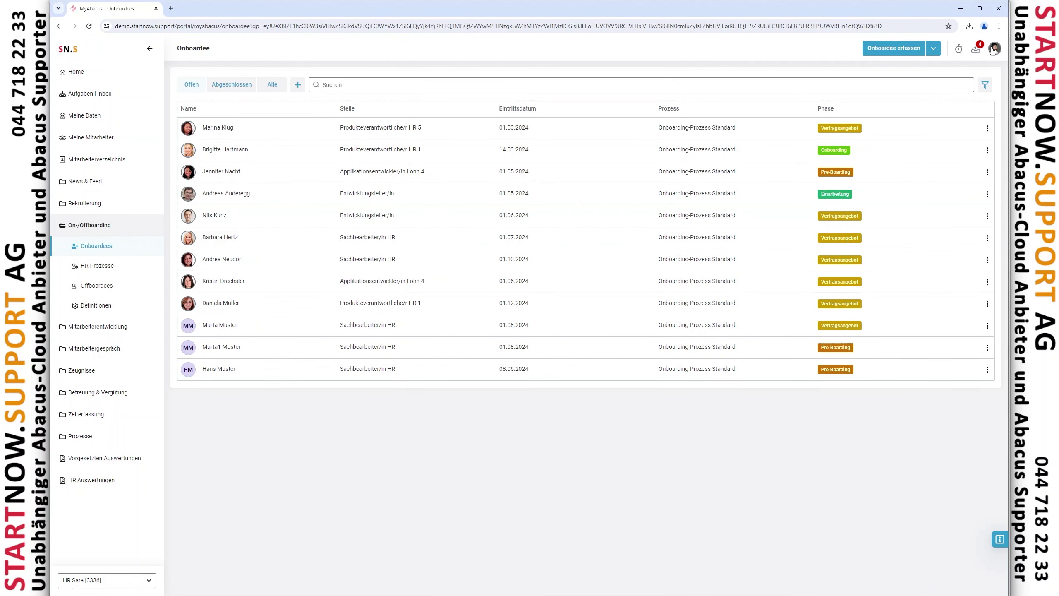
Sign out of the HR account and log into MyAbacus with the onboardee's username and password
{"action": "left_click", "coordinate": [995, 49]}
{"action": "left_click", "coordinate": [944, 129]}
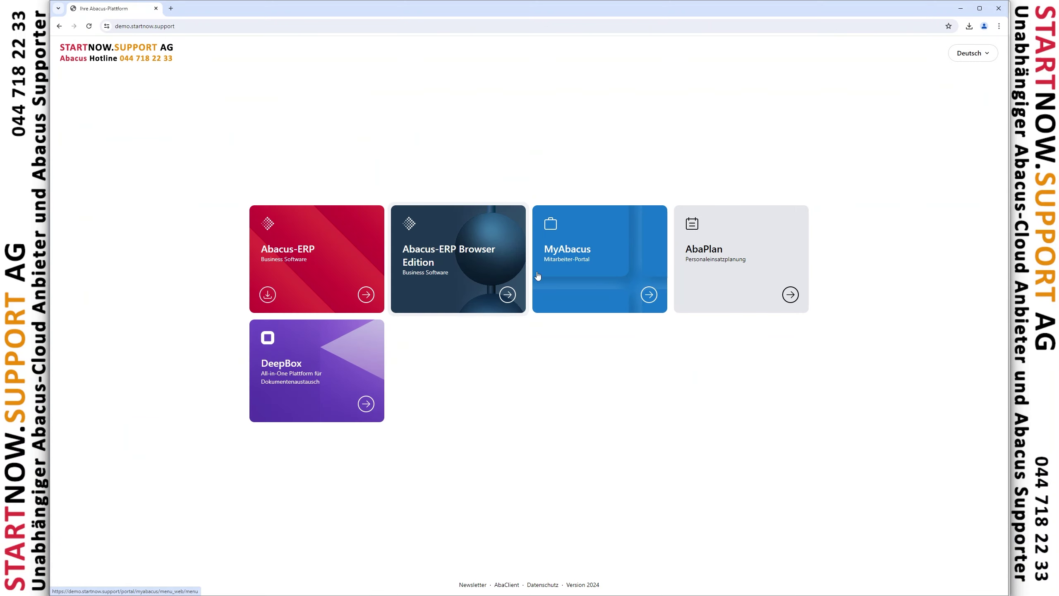
{"action": "left_click", "coordinate": [540, 277]}
{"action": "type", "text": "muster3"}
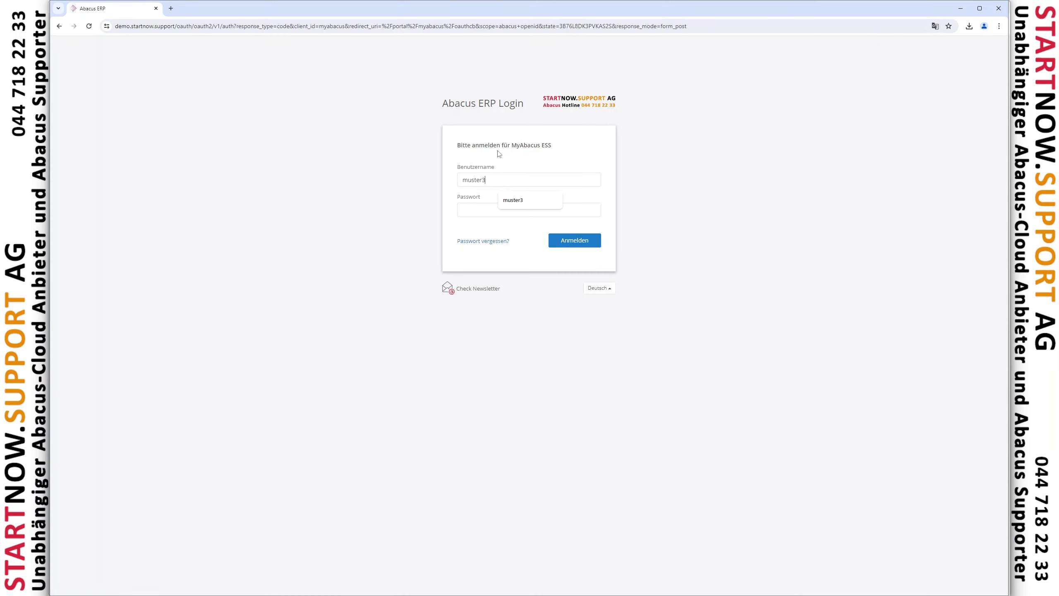
{"action": "key", "text": "Tab"}
{"action": "type", "text": "m"}
{"action": "key", "text": "Return"}
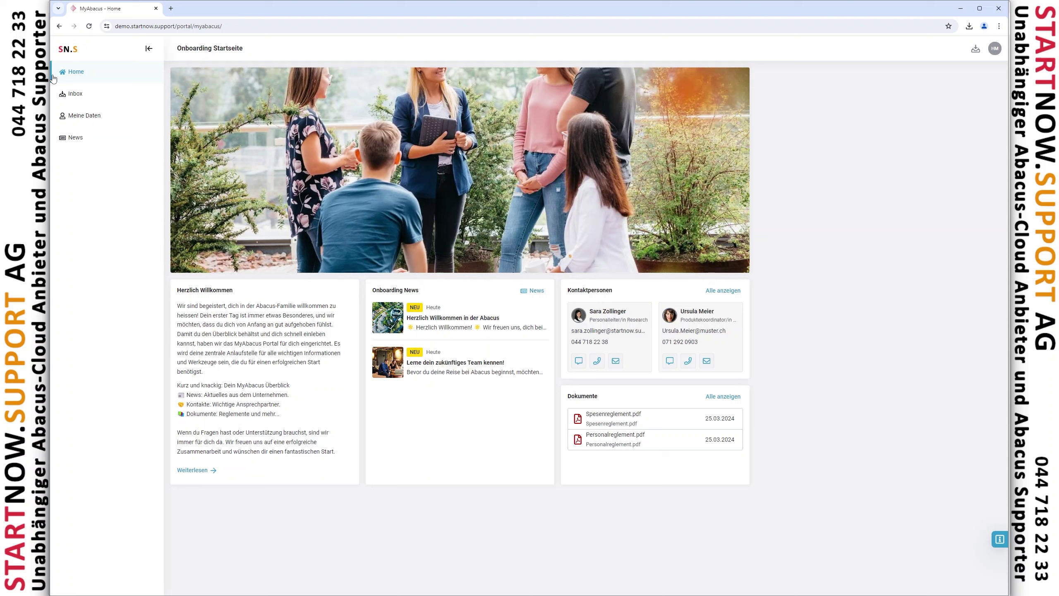
Check the onboardee's Inbox, Meine Daten and Dossier tab, ending on the News page
{"action": "left_click", "coordinate": [91, 94]}
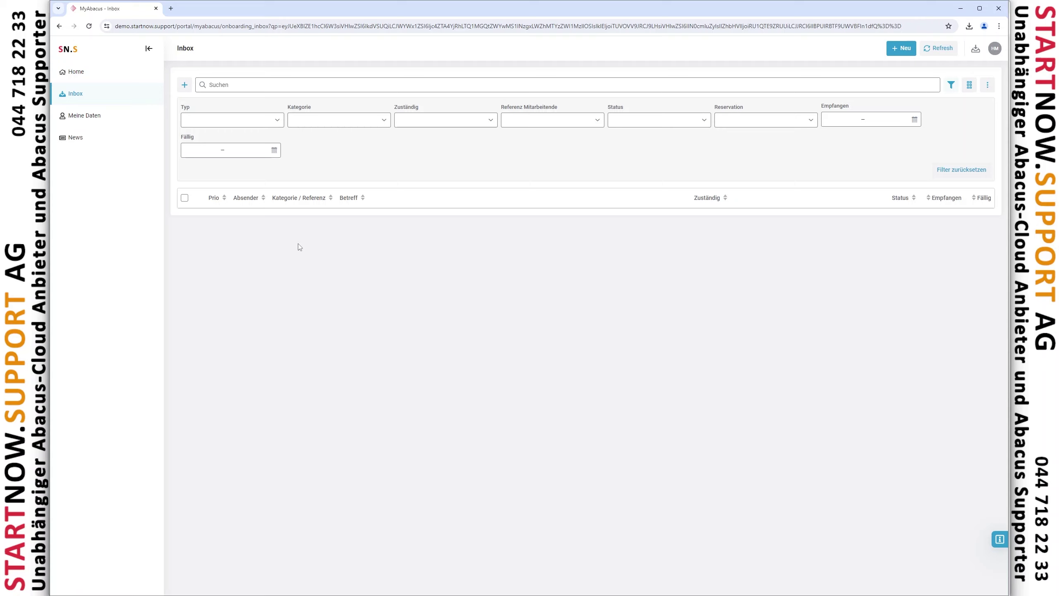
{"action": "left_click", "coordinate": [118, 122]}
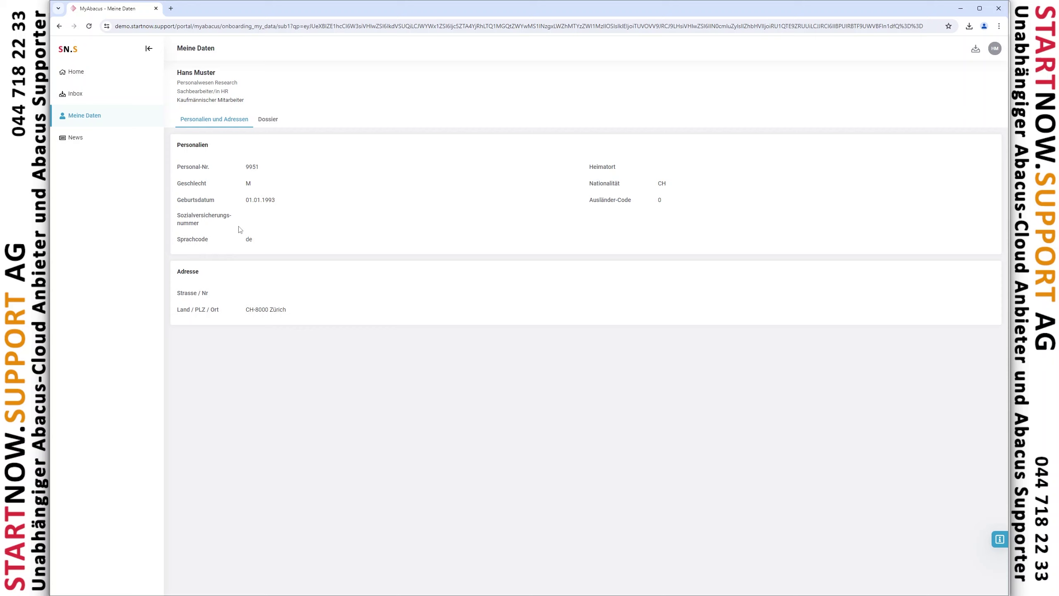
{"action": "left_click", "coordinate": [268, 122]}
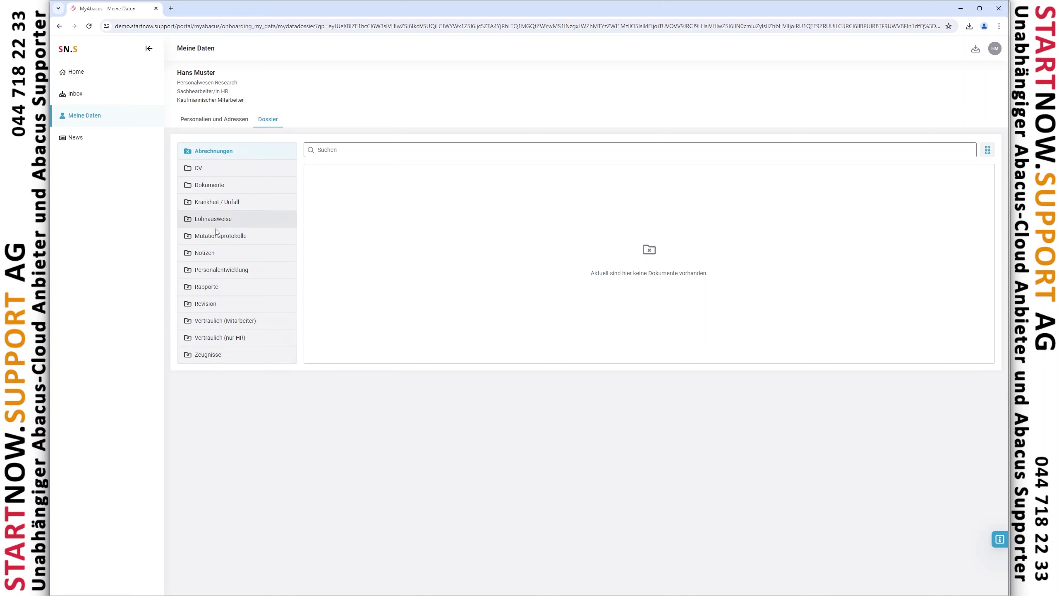
{"action": "left_click", "coordinate": [84, 141]}
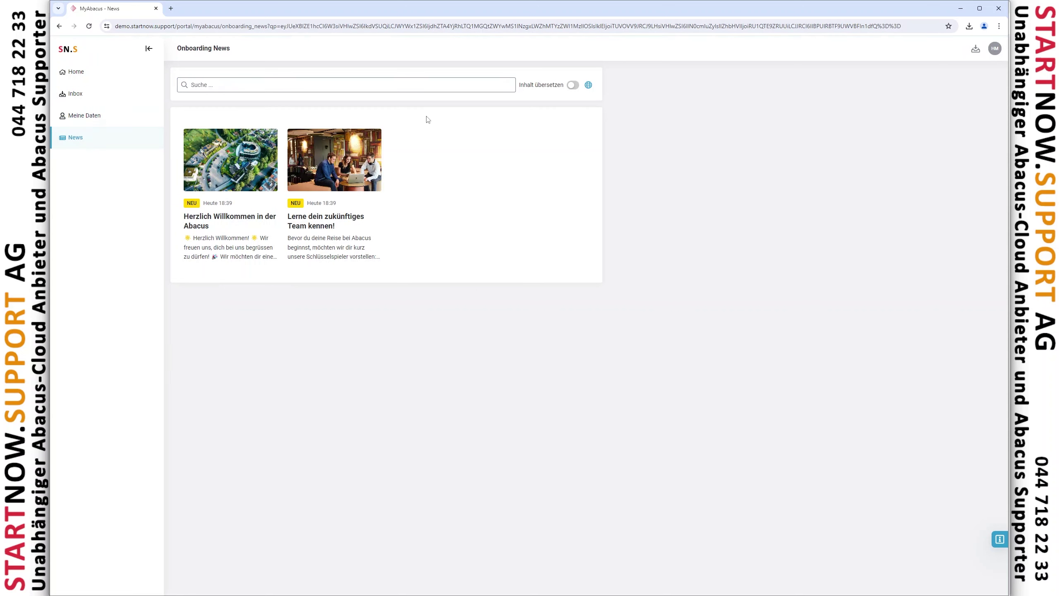